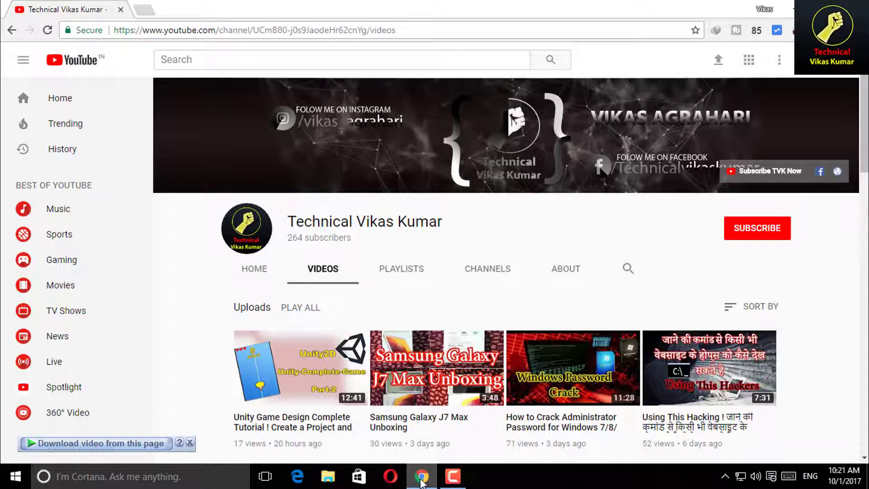
- Open the advanced options of Windows Update in Settings and select "Notify to schedule restart" for installing updates
left_click(421, 480)
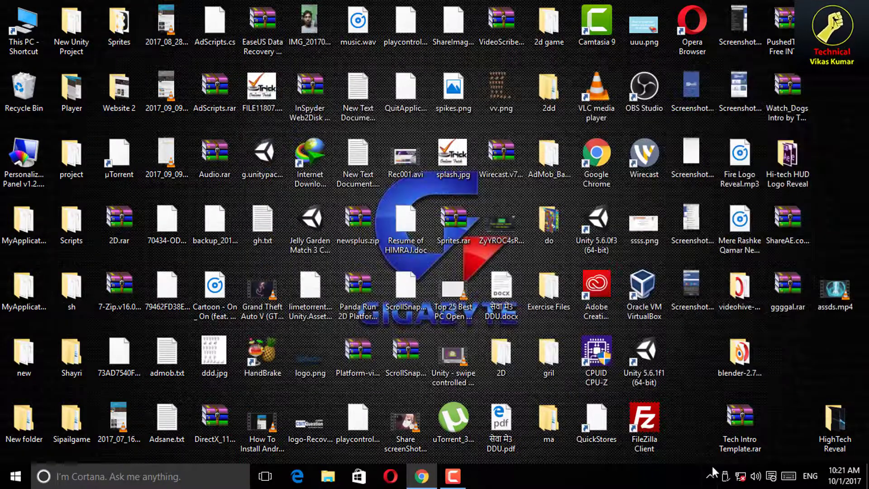
left_click(771, 475)
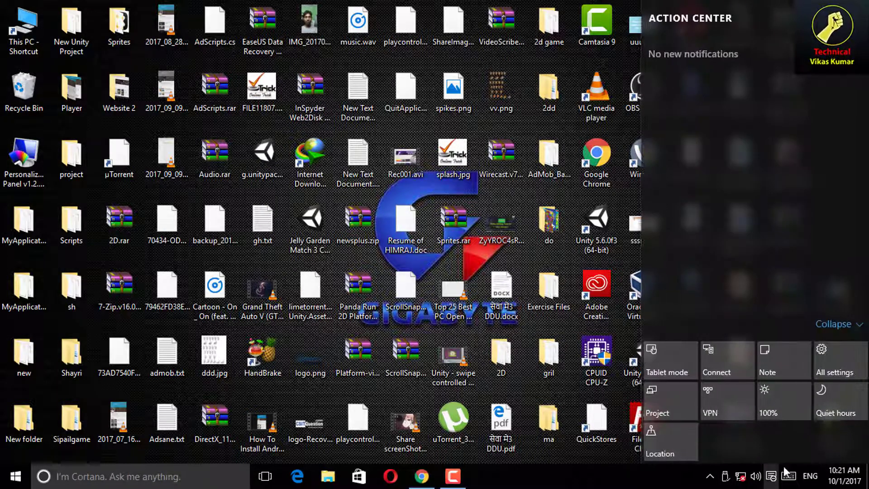
left_click(831, 362)
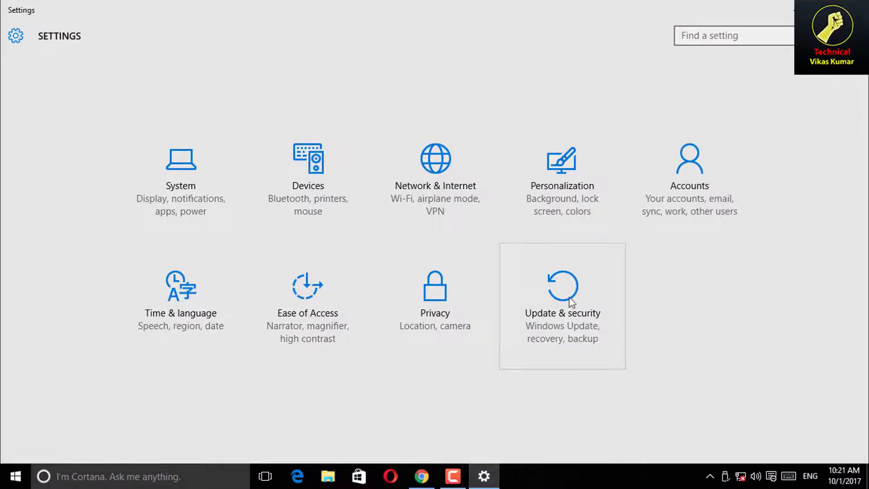
left_click(582, 327)
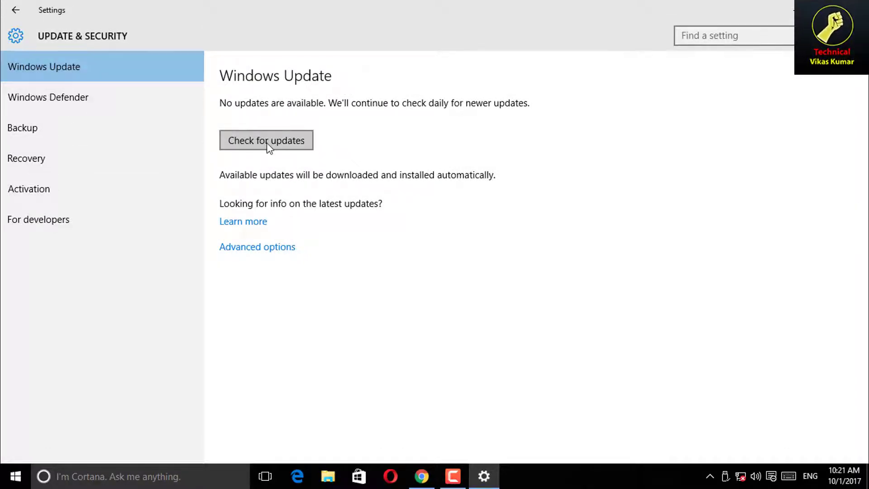
left_click(75, 97)
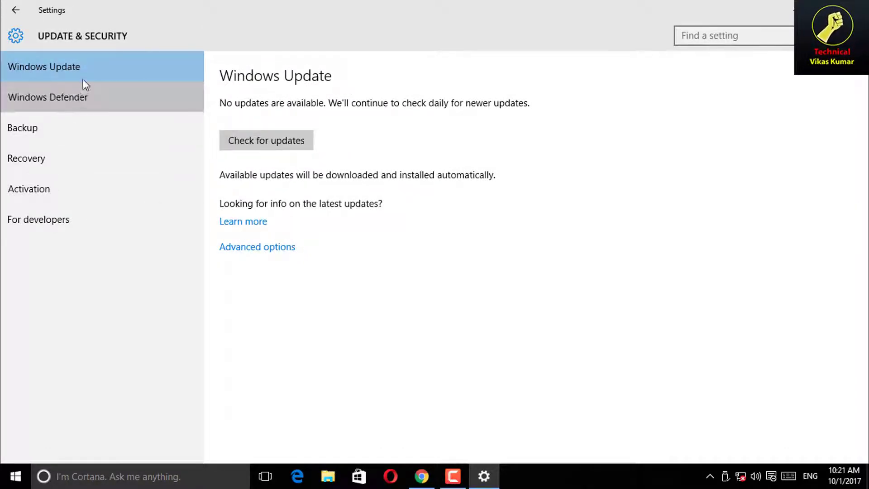
left_click(89, 67)
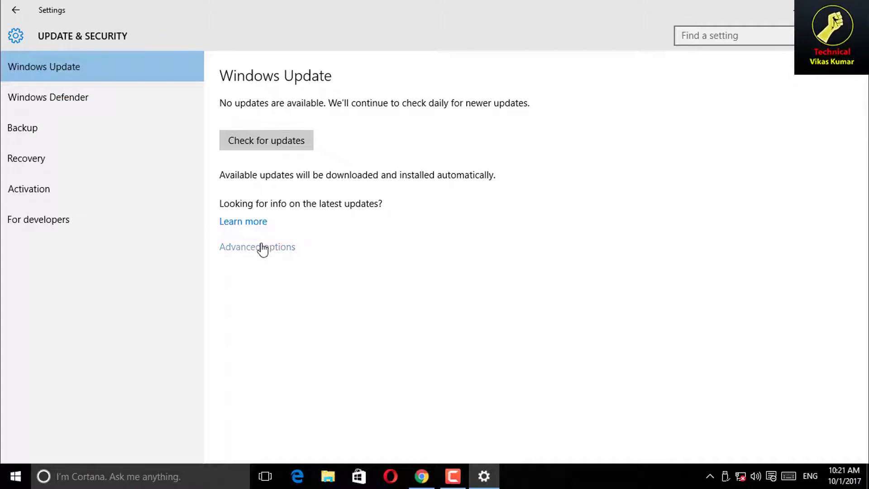
left_click(263, 248)
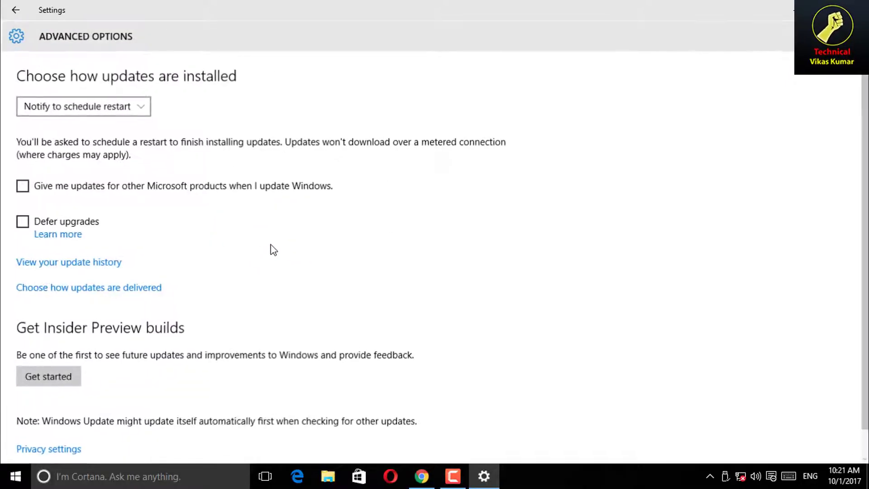
left_click(108, 113)
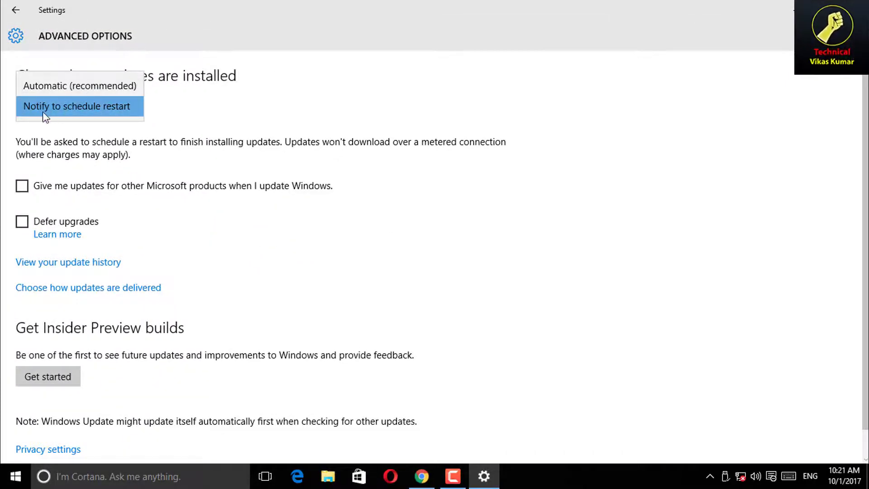
left_click(134, 109)
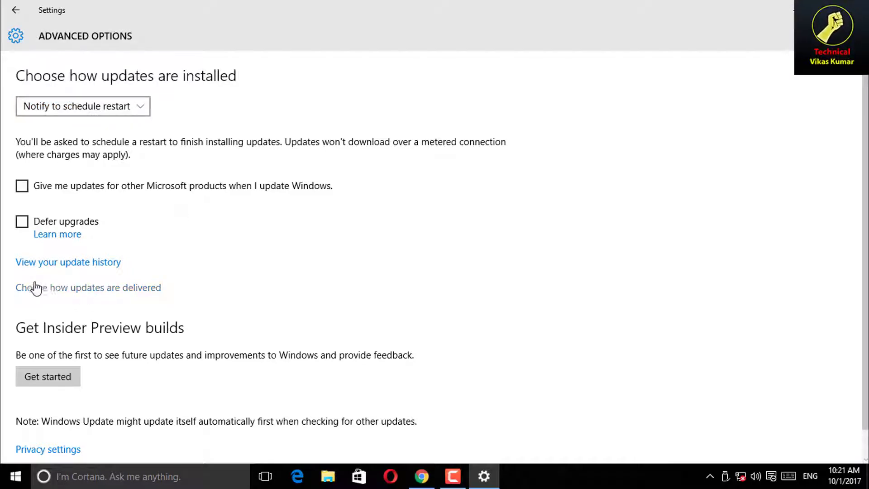
- In the update delivery options, switch updates from more than one place on and off again, and close Settings
left_click(117, 292)
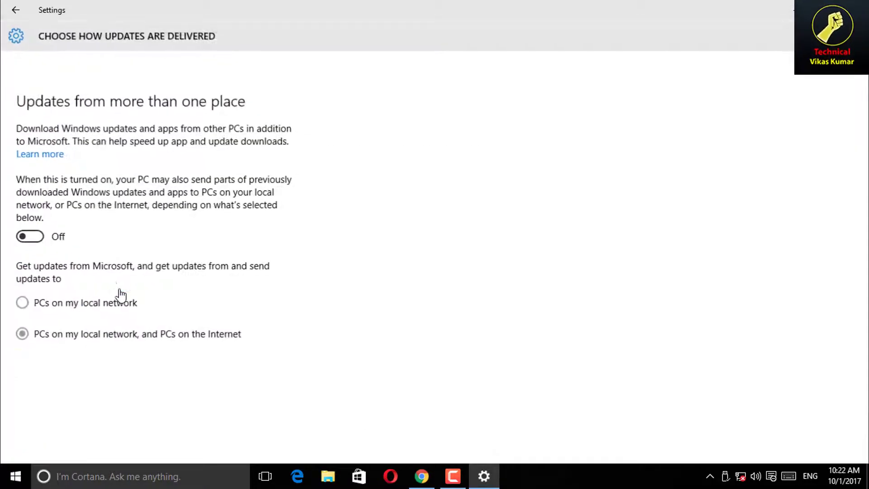
left_click(40, 243)
left_click(24, 242)
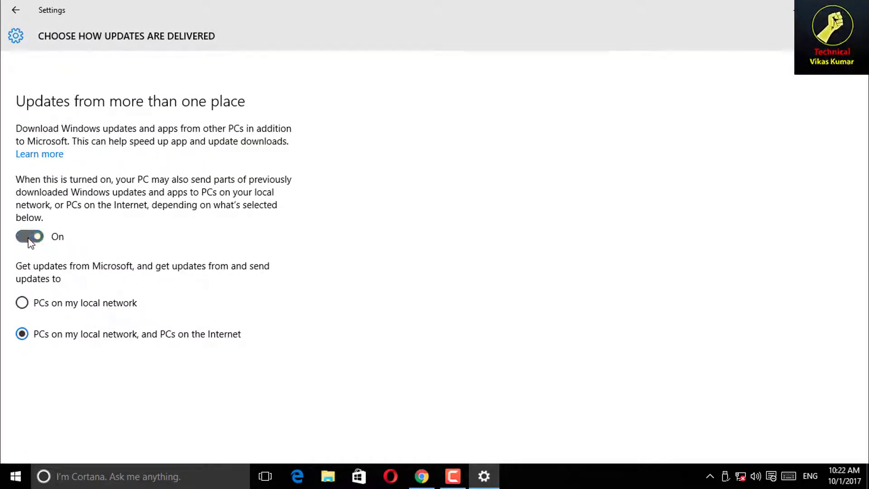
left_click(22, 9)
scroll(138, 346, "down", 2)
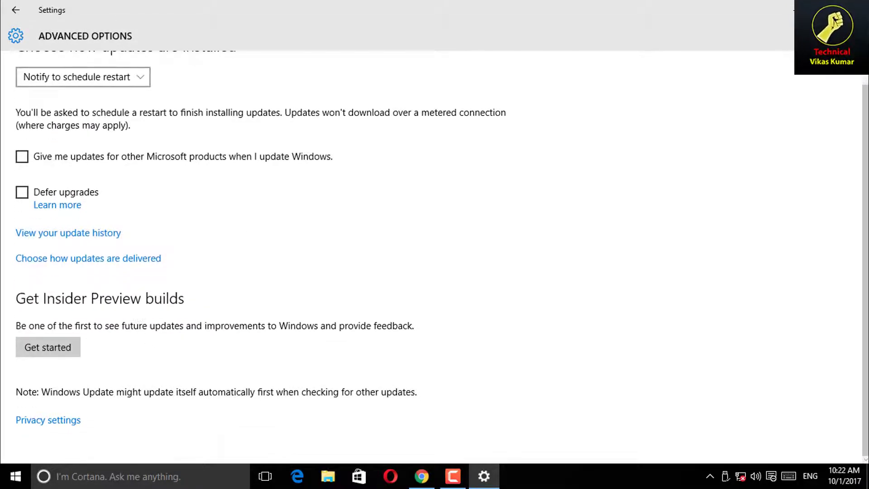
left_click(857, 7)
- Open Computer Management for This PC in a maximized window and display the list of services
right_click(22, 33)
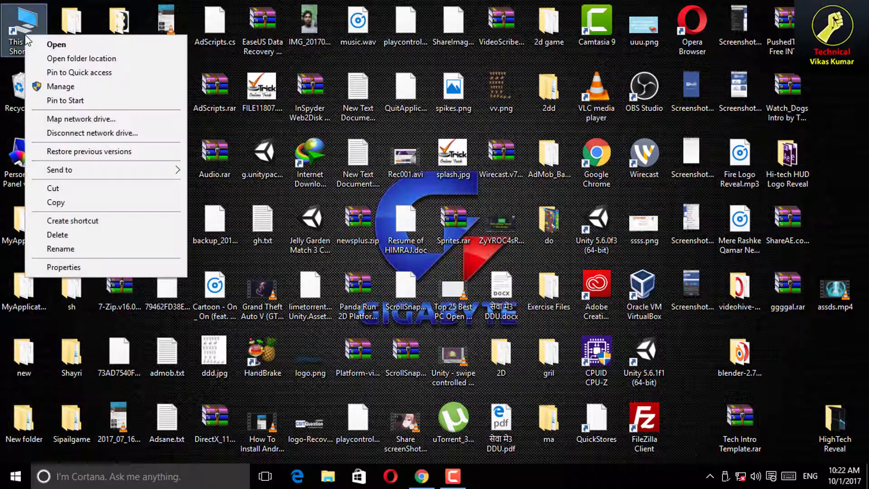
left_click(21, 47)
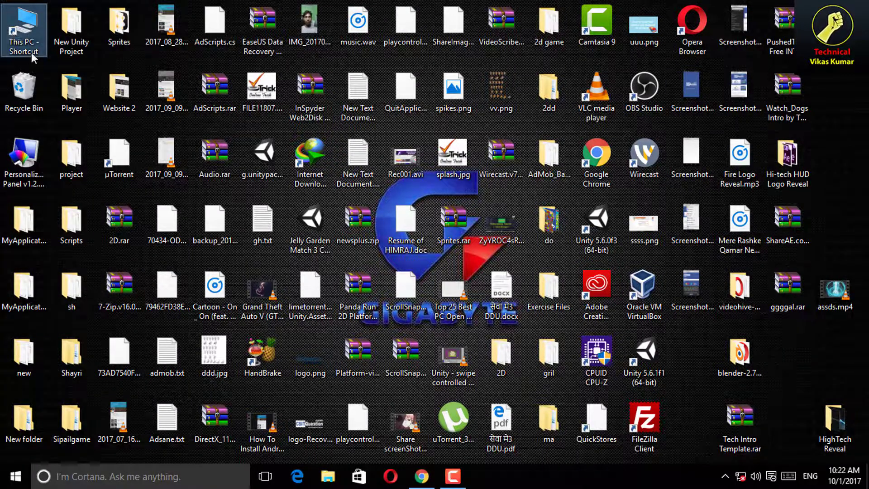
right_click(29, 36)
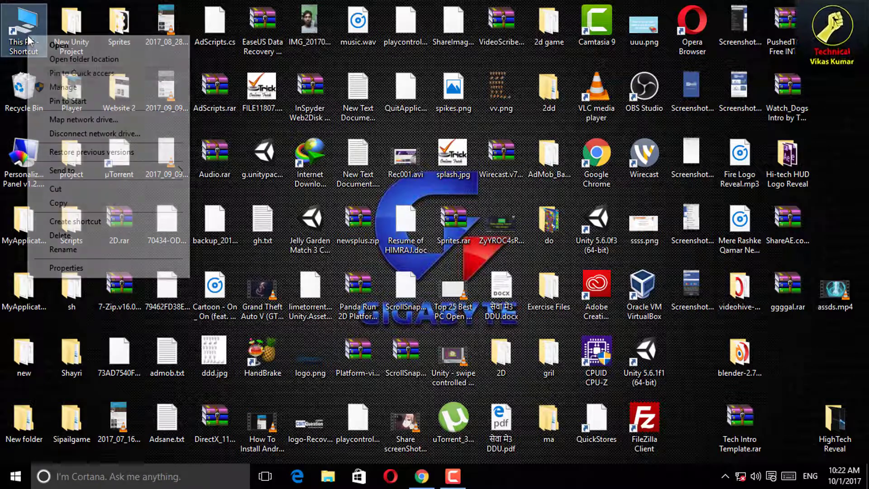
left_click(67, 88)
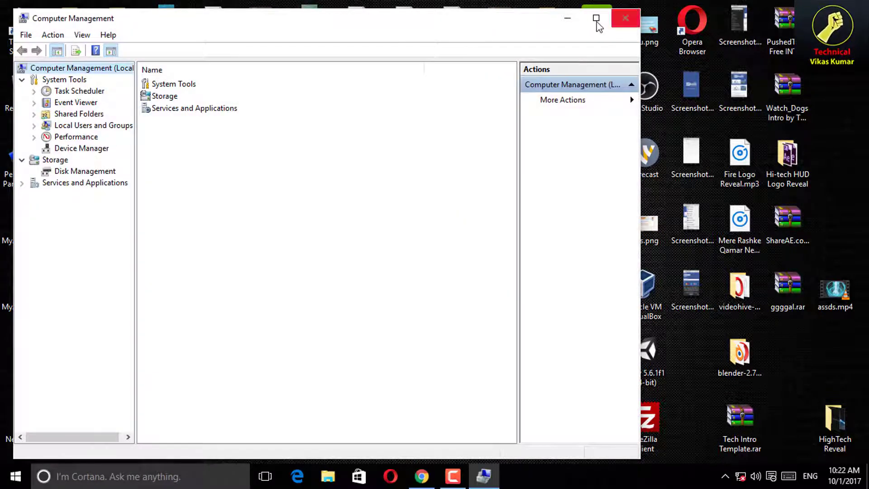
left_click(595, 22)
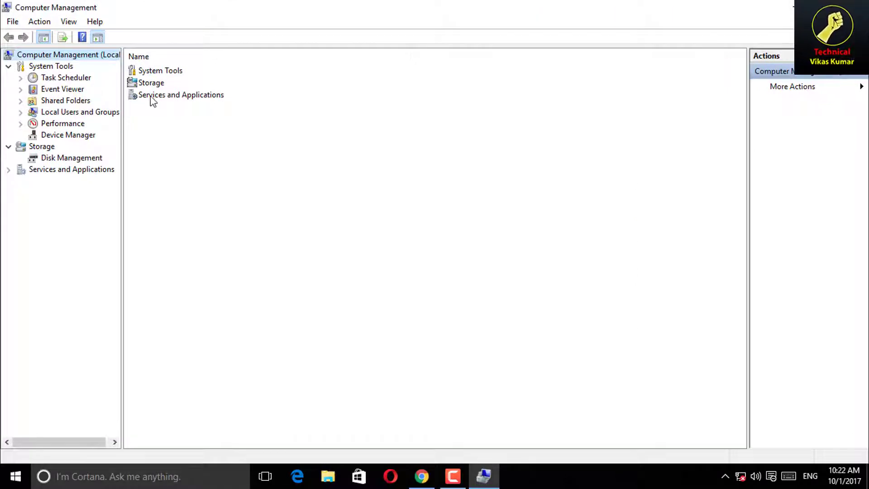
double_click(178, 95)
double_click(150, 71)
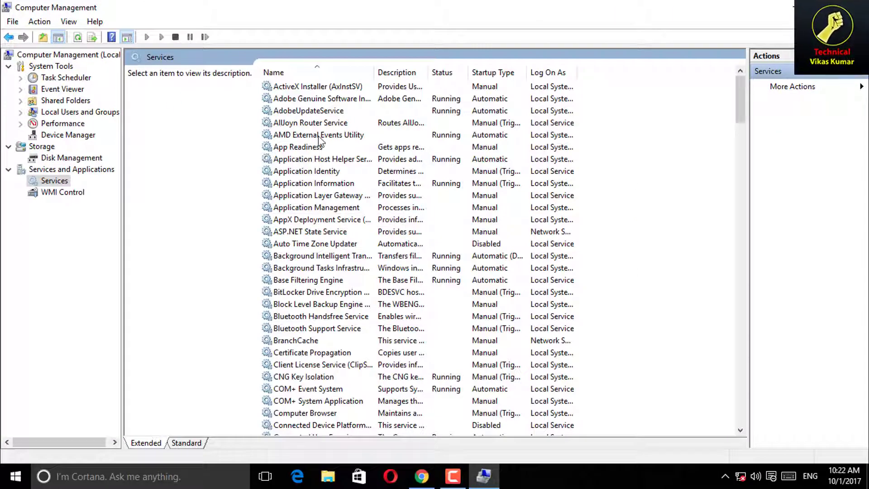
- Set the Background Intelligent Transfer Service startup type to Disabled and stop the service
double_click(316, 256)
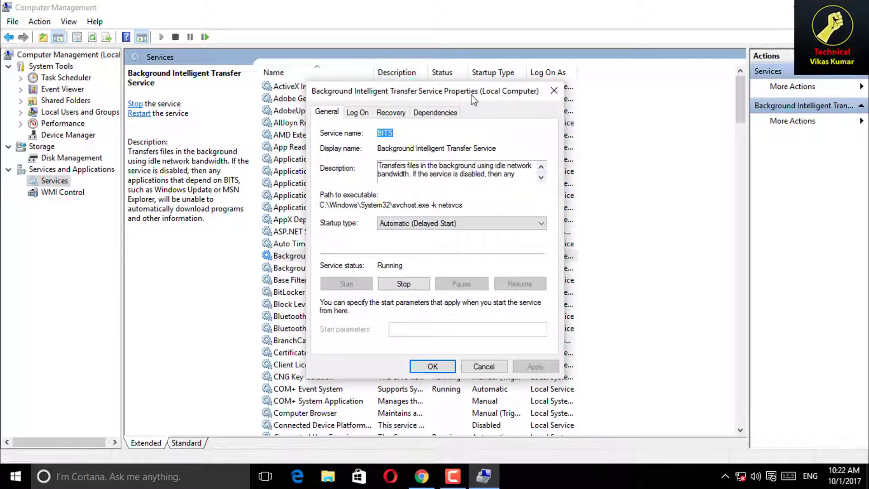
left_click(458, 225)
left_click(393, 260)
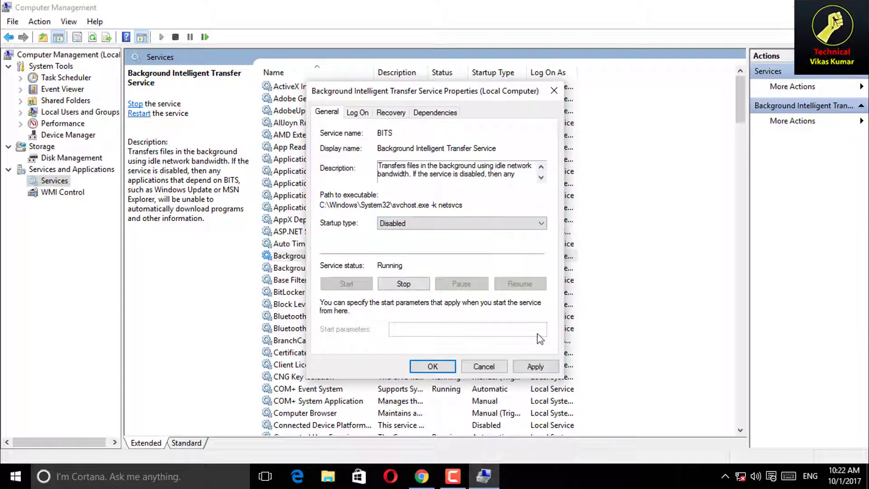
left_click(541, 367)
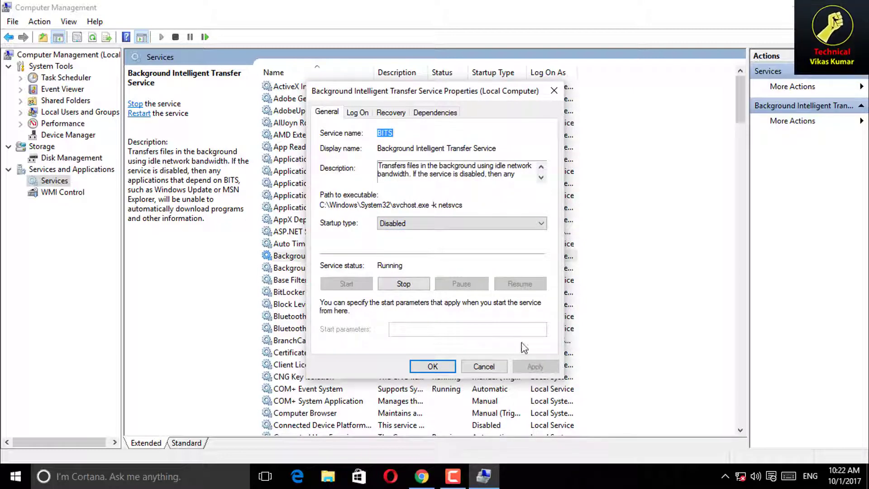
left_click(412, 287)
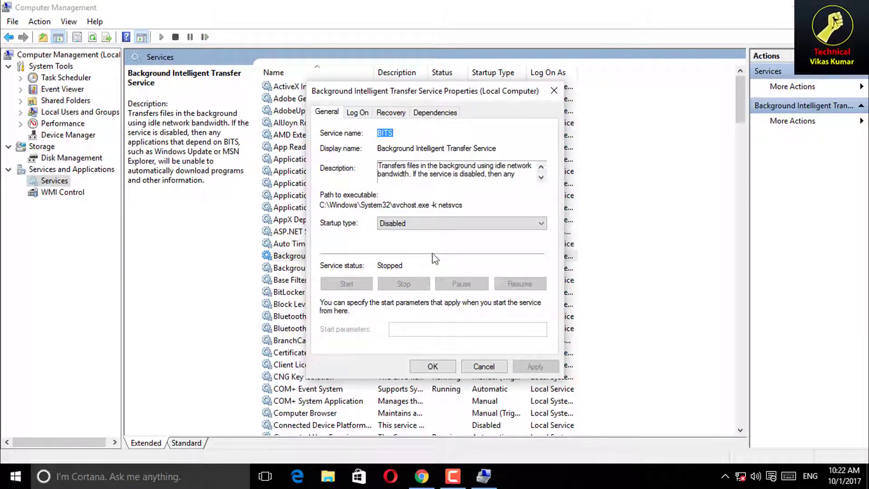
left_click(437, 367)
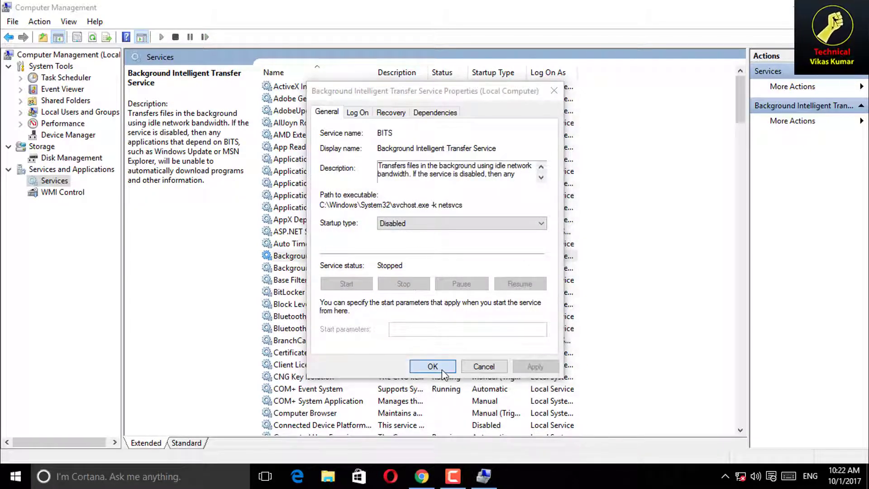
- Open the Windows Update service properties and apply Disabled as its startup type
left_click_drag(741, 98, 716, 398)
double_click(316, 293)
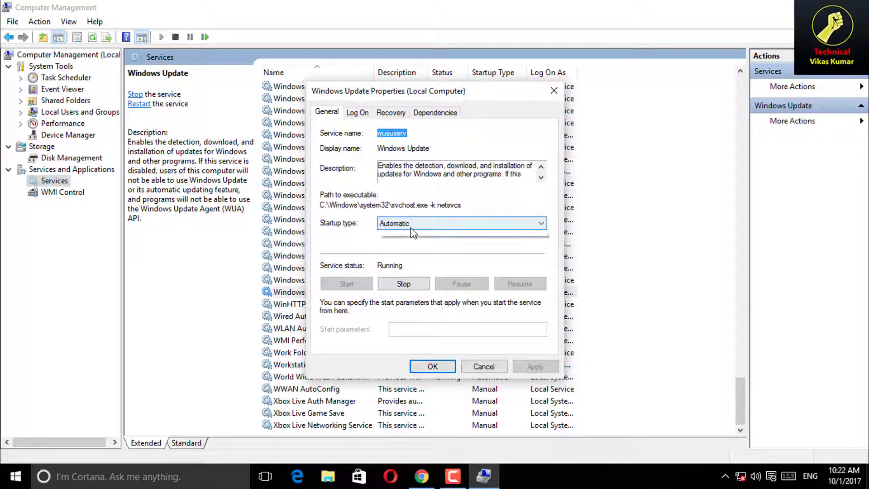
left_click(409, 225)
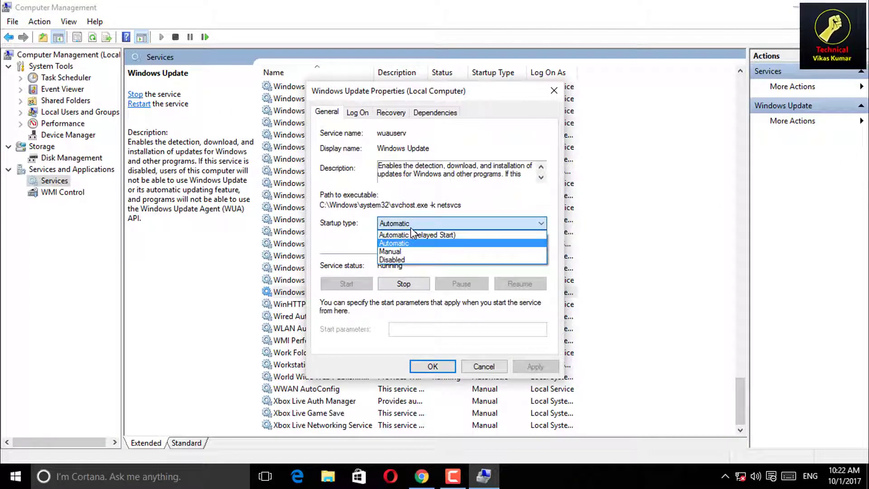
left_click(403, 258)
left_click(538, 365)
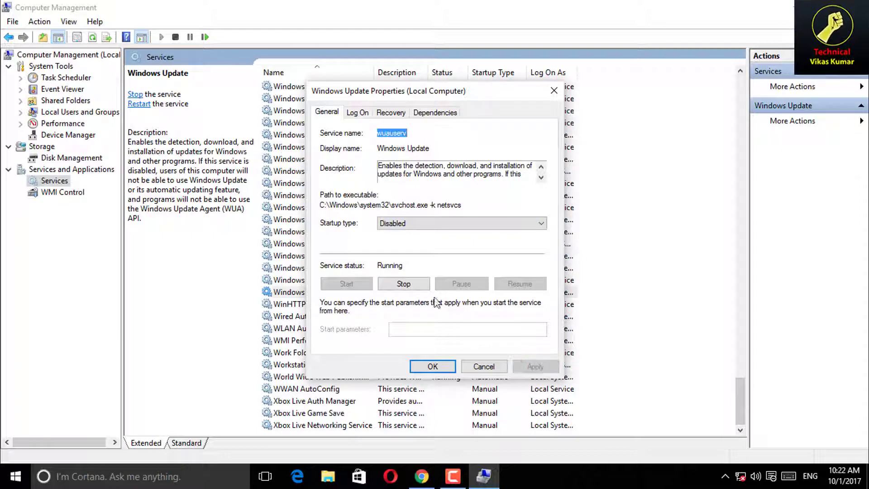
- Stop the Windows Update service, dismiss the stop progress window, and accept the service properties
left_click(403, 283)
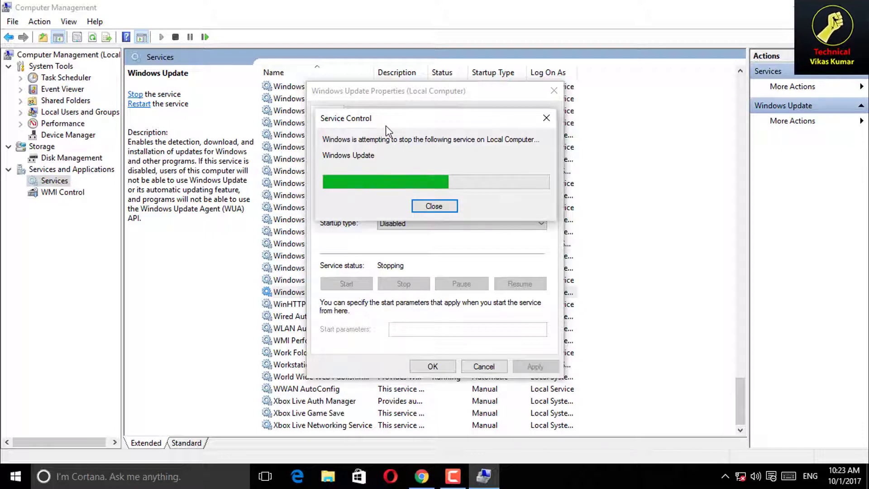
left_click_drag(385, 126, 411, 156)
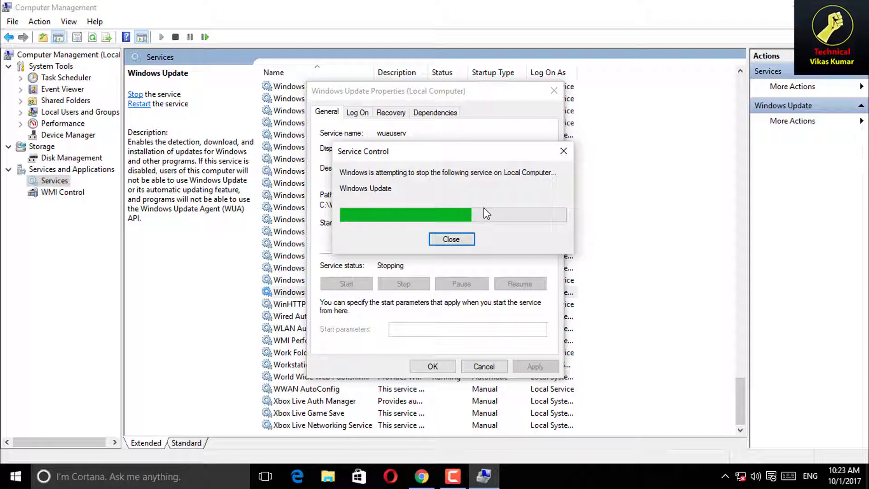
left_click(728, 479)
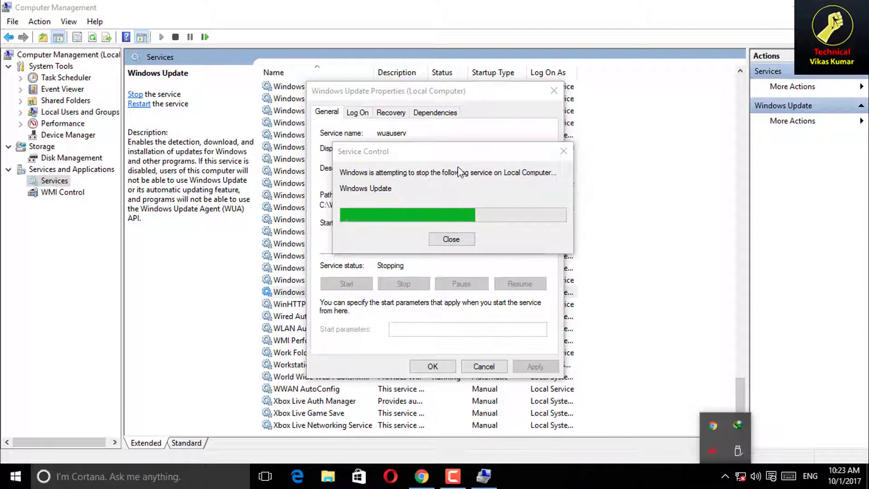
mouse_move(462, 160)
left_mouse_down()
mouse_move(429, 160)
mouse_move(449, 162)
left_mouse_up()
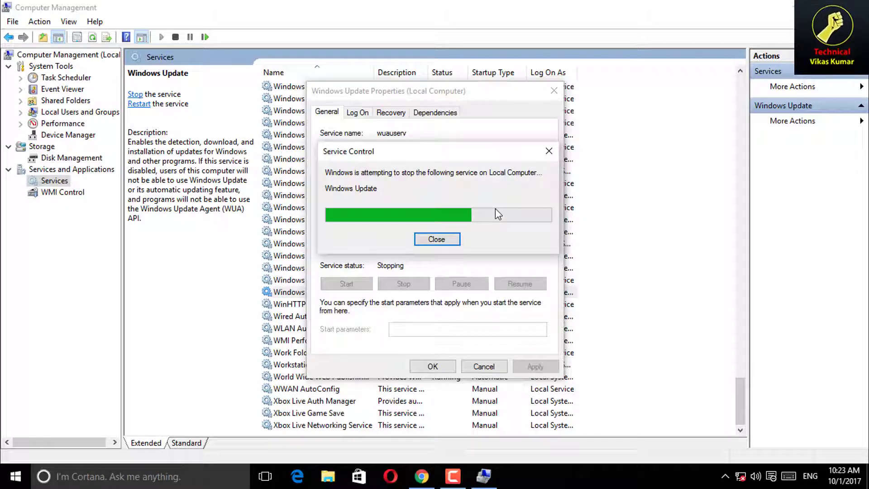
left_click(446, 240)
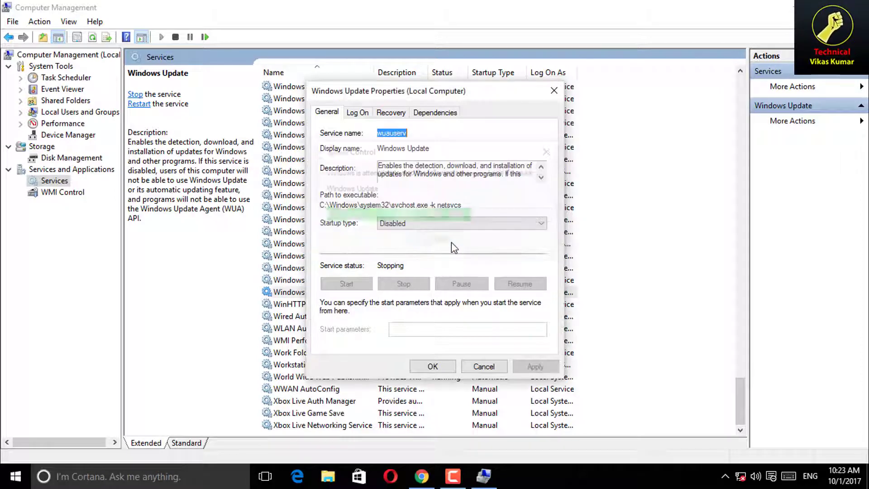
left_click(433, 366)
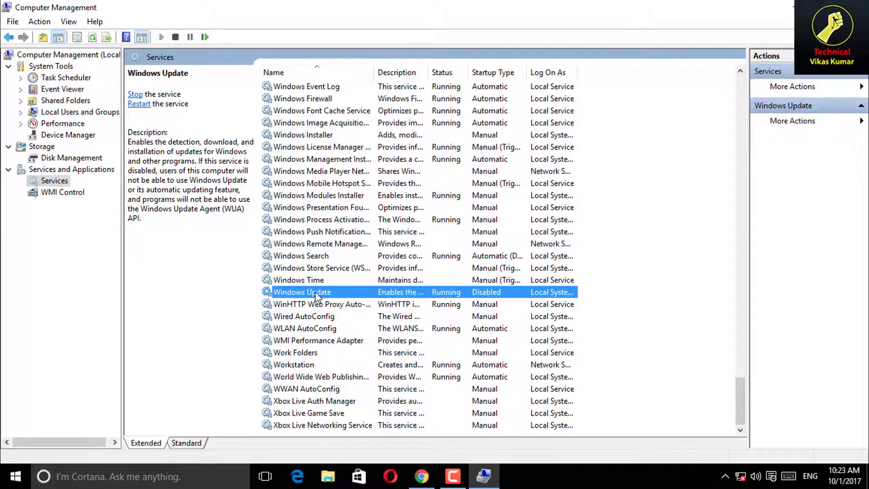
- Reopen the Windows Update service properties, reselect Disabled as the startup type, accept, and return to the desktop
double_click(315, 292)
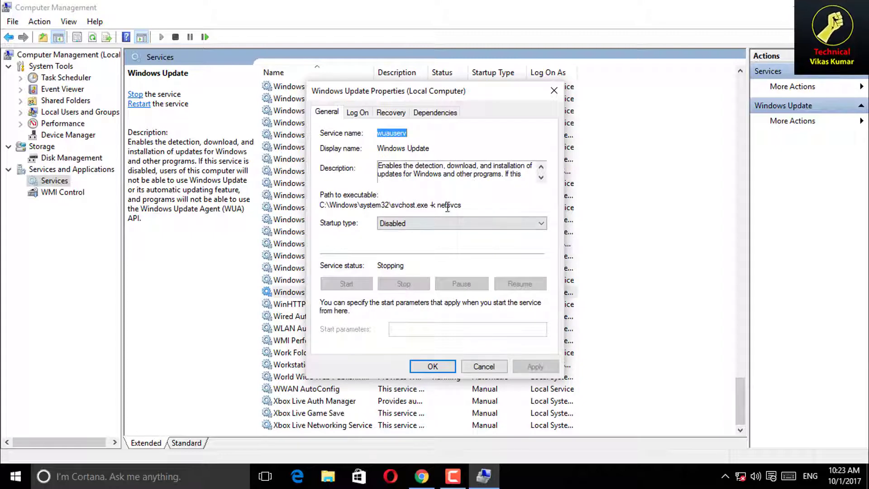
left_click(447, 223)
left_click(407, 257)
left_click(435, 364)
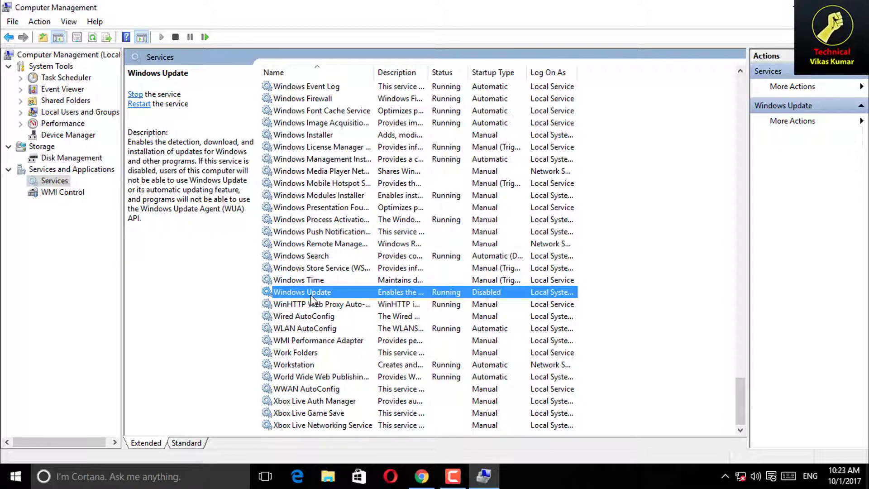
key("super+d")
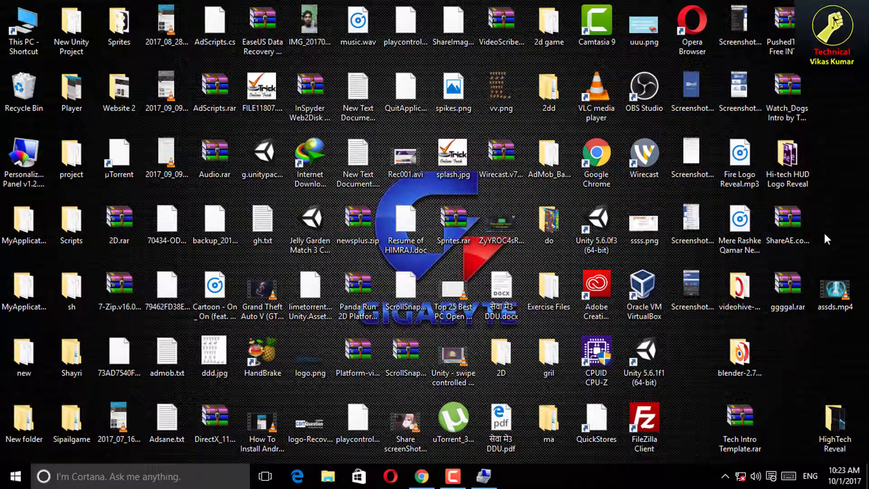
- Open the Start menu and examine the live tile options of the Xbox, Groove Music and Minecraft tiles
key("super")
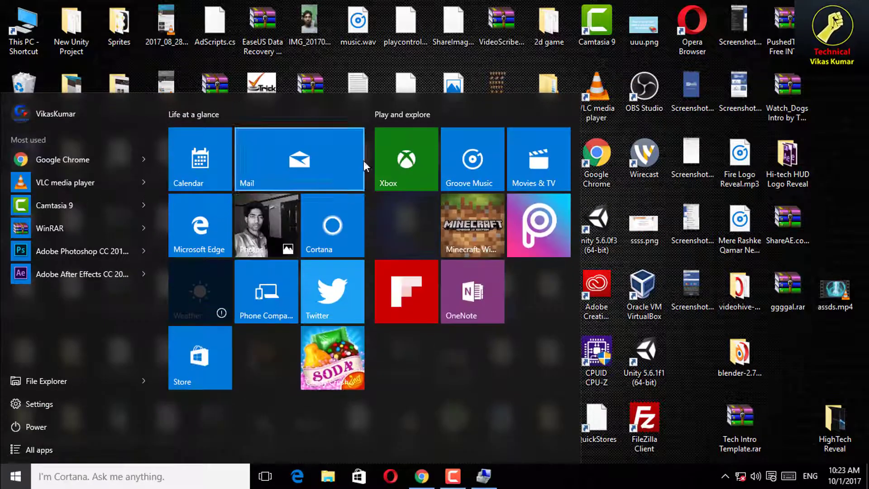
right_click(379, 162)
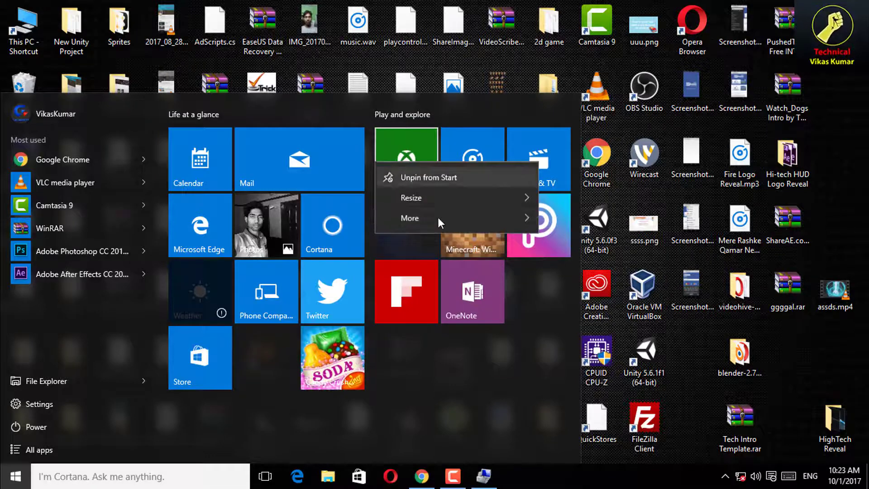
mouse_move(438, 219)
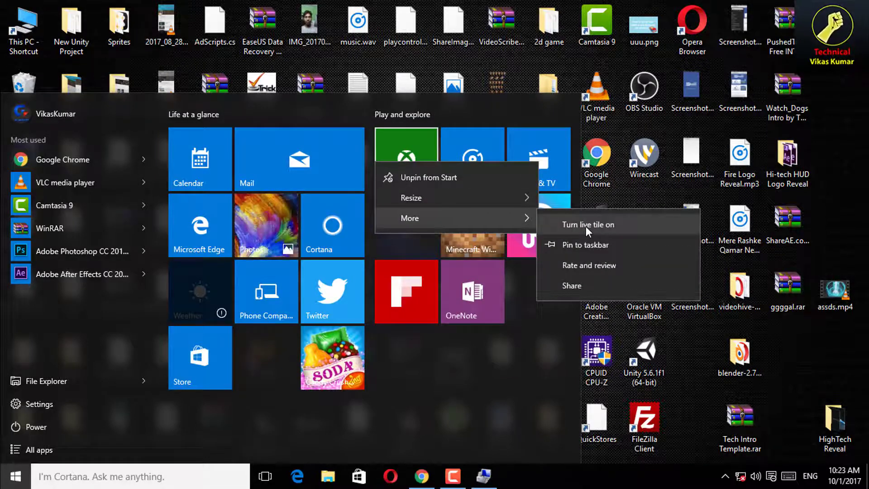
left_click(501, 374)
right_click(471, 173)
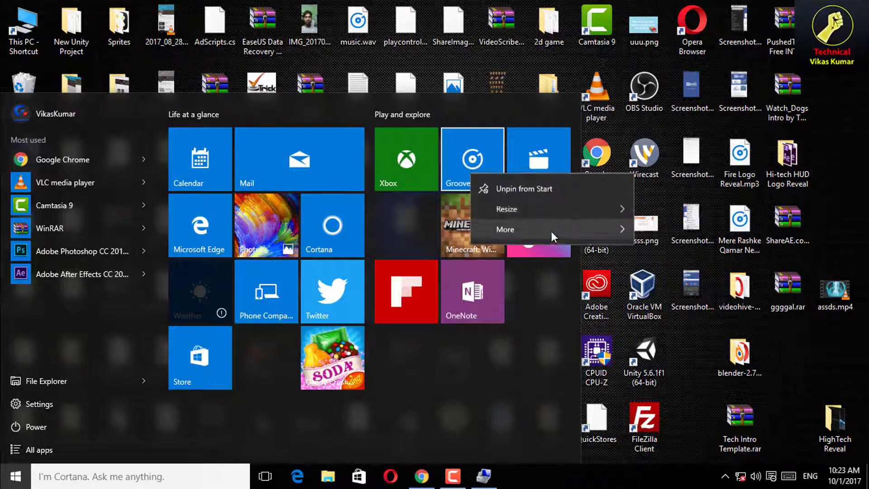
mouse_move(555, 234)
left_click(520, 330)
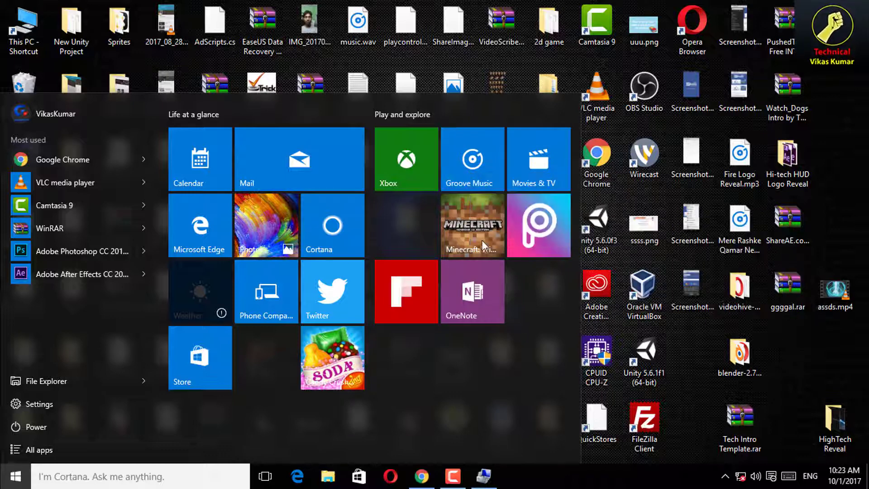
right_click(480, 240)
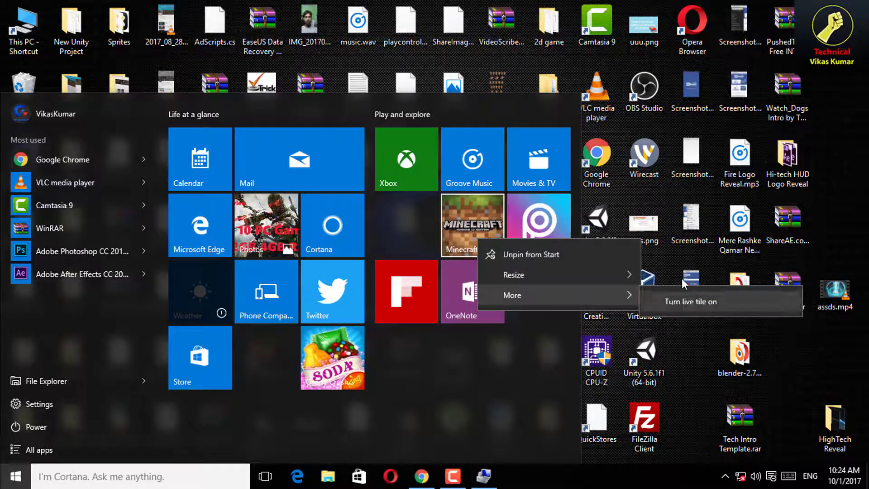
left_click(535, 186)
- Turn on the live tile for the pink PicsArt tile in the Play and explore group
right_click(508, 181)
right_click(508, 217)
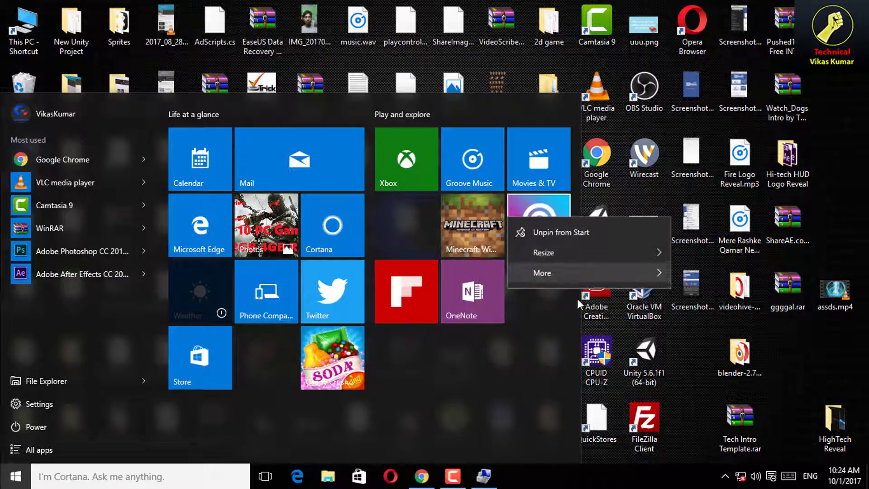
mouse_move(584, 273)
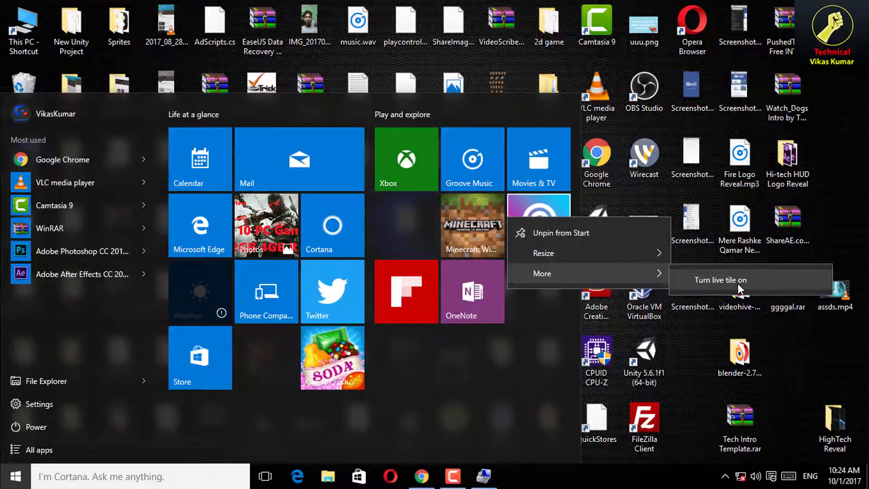
left_click(738, 283)
- Turn the PicsArt live tile back off
right_click(547, 218)
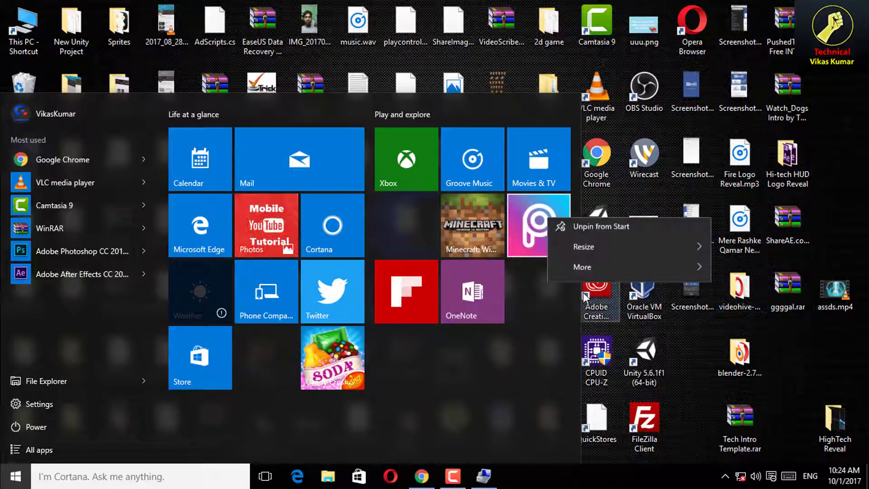
mouse_move(582, 278)
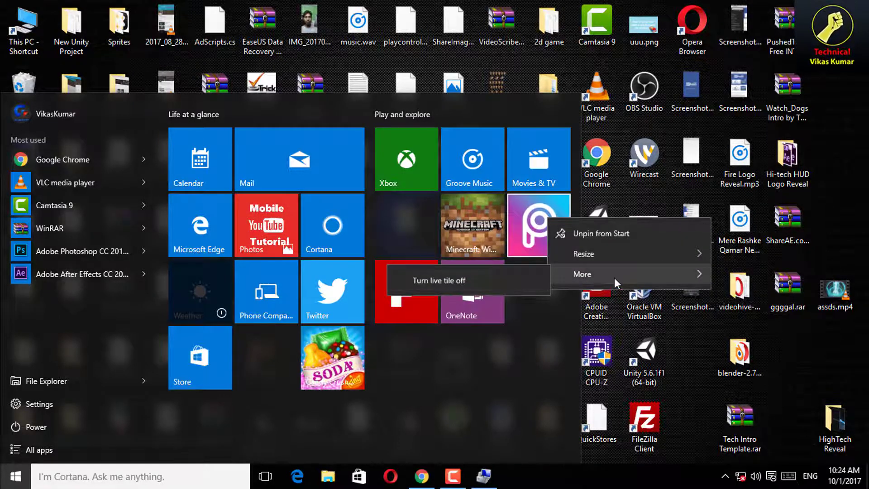
left_click(447, 352)
right_click(536, 238)
mouse_move(580, 301)
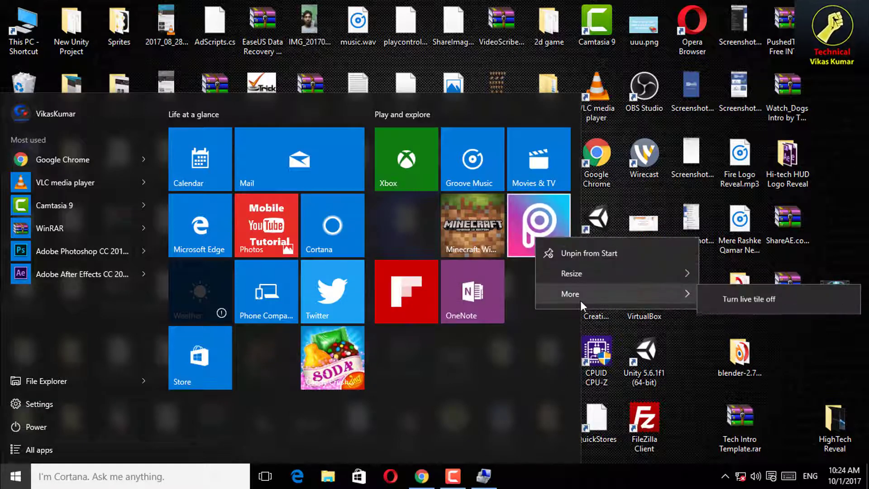
left_click(748, 298)
- Examine the live tile options of the OneNote, Groove Music, Xbox, Twitter and Candy Crush Soda tiles
right_click(469, 295)
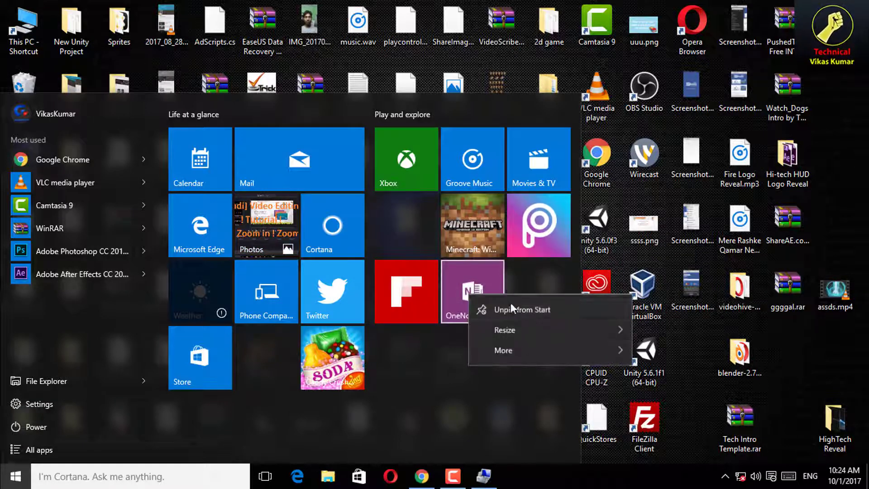
left_click(472, 165)
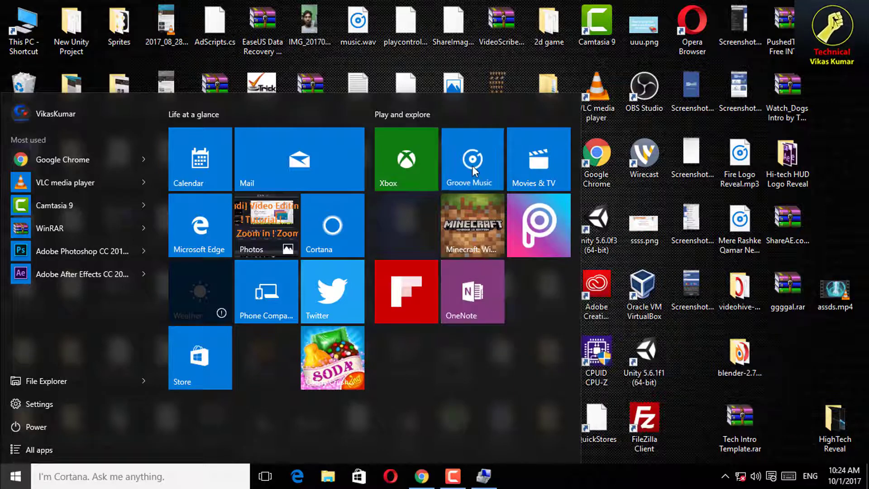
right_click(472, 166)
mouse_move(517, 219)
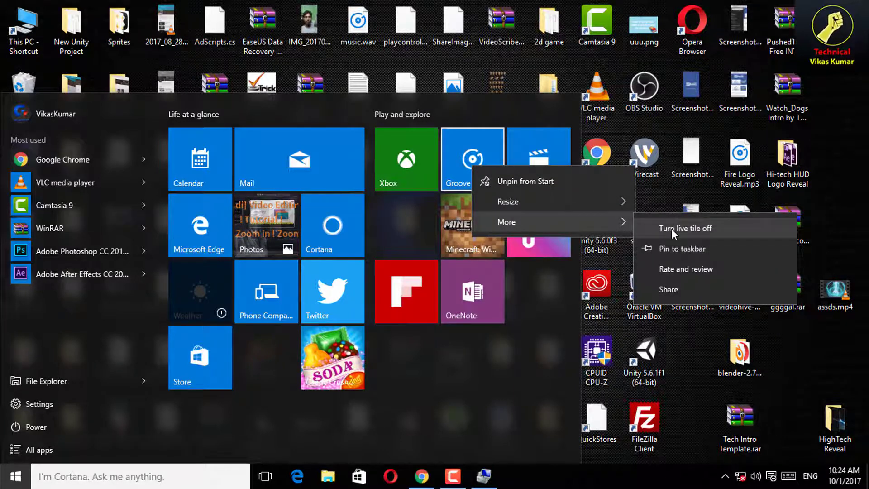
right_click(420, 157)
mouse_move(455, 213)
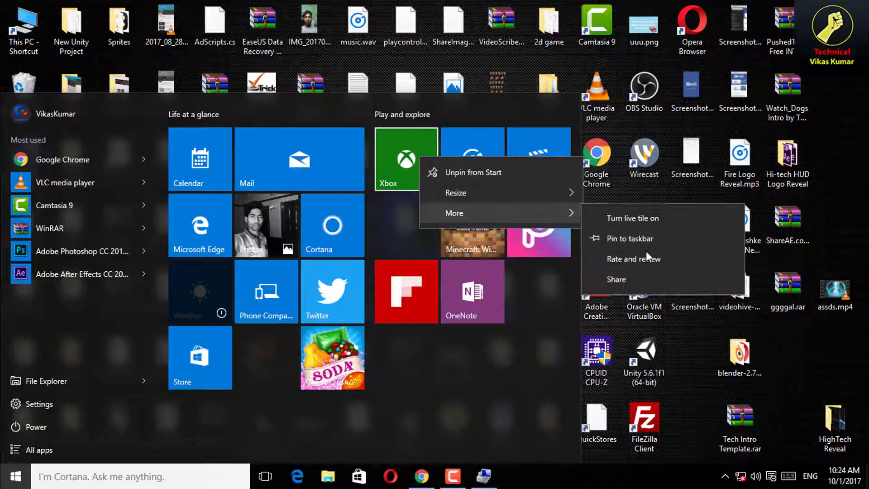
right_click(338, 317)
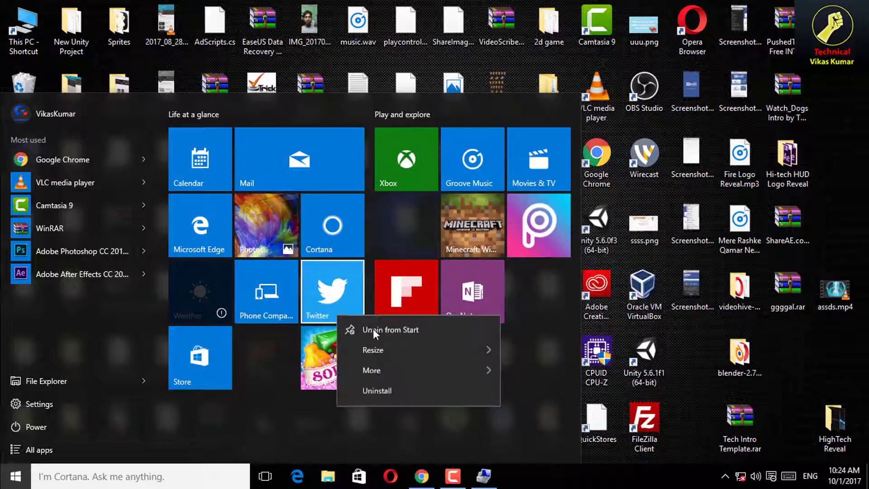
mouse_move(401, 373)
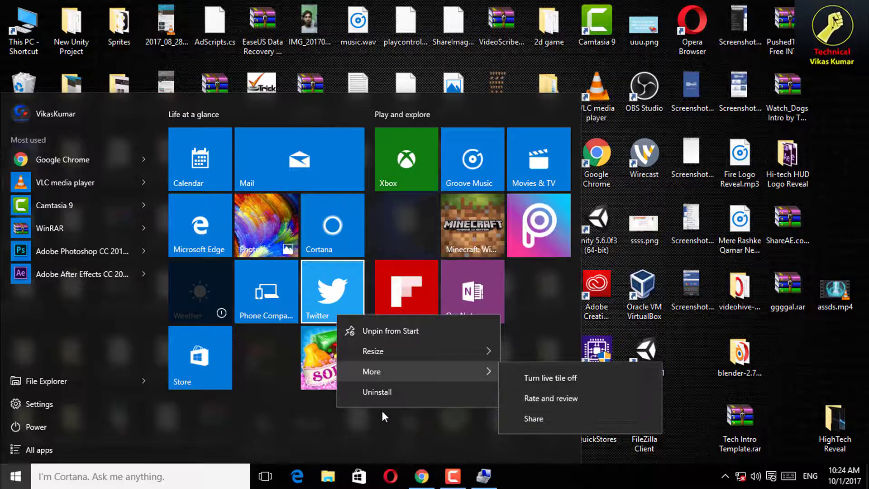
right_click(317, 282)
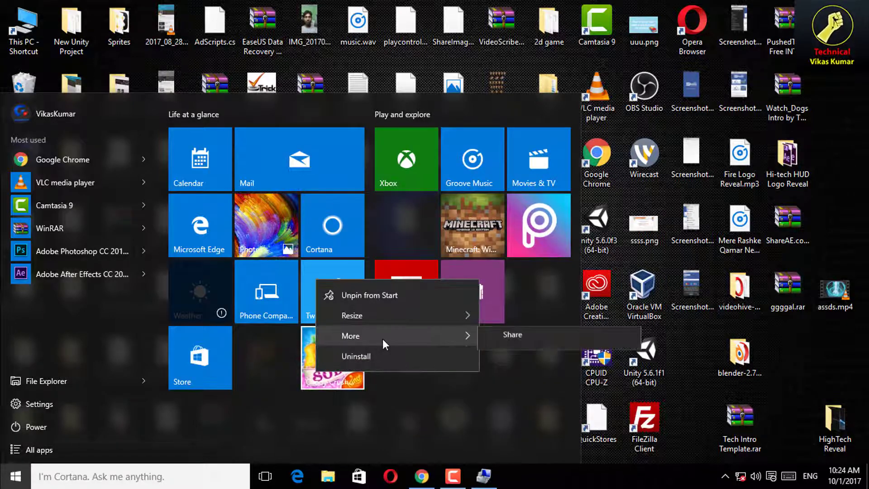
left_click(183, 355)
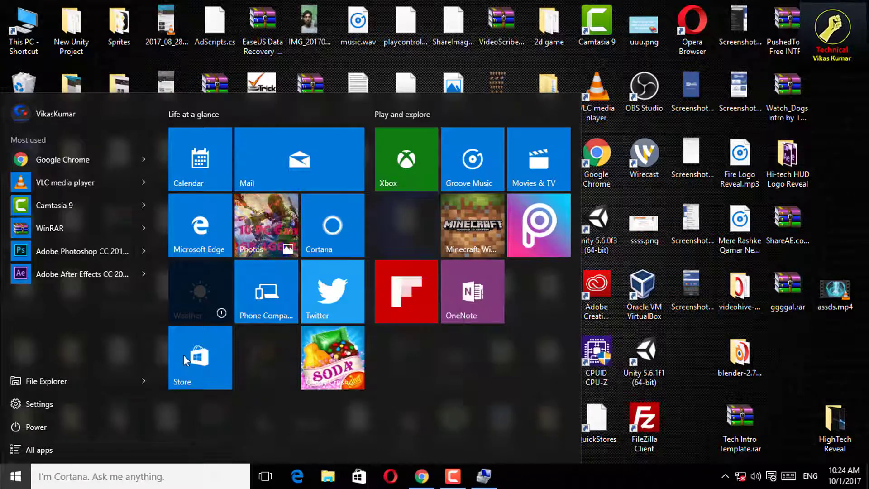
- Turn off the live tiles for Twitter and Candy Crush Soda
right_click(358, 309)
mouse_move(404, 349)
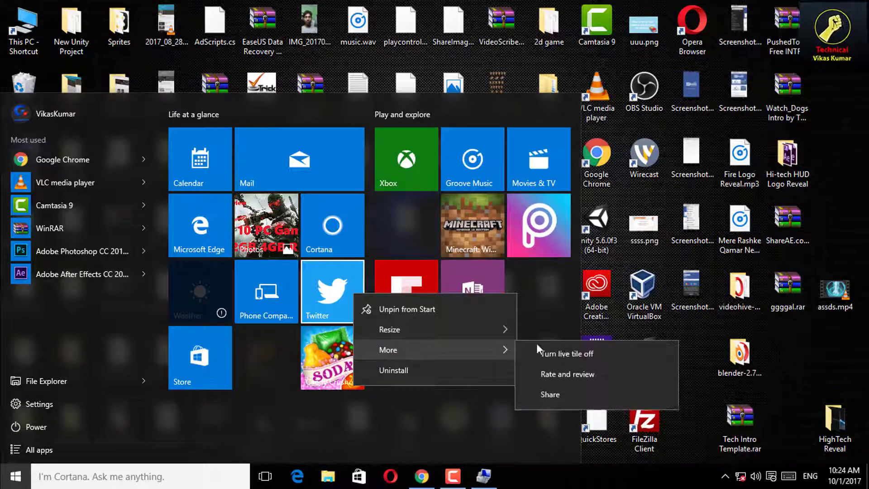
left_click(559, 352)
right_click(316, 360)
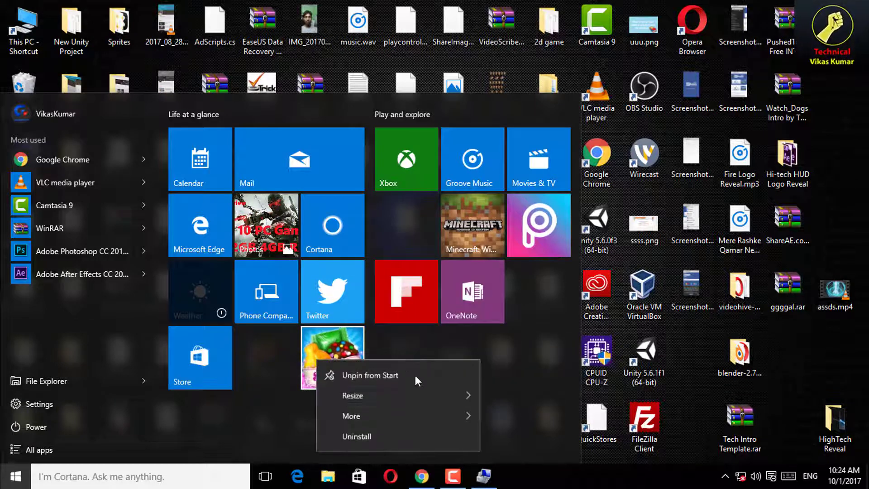
mouse_move(386, 412)
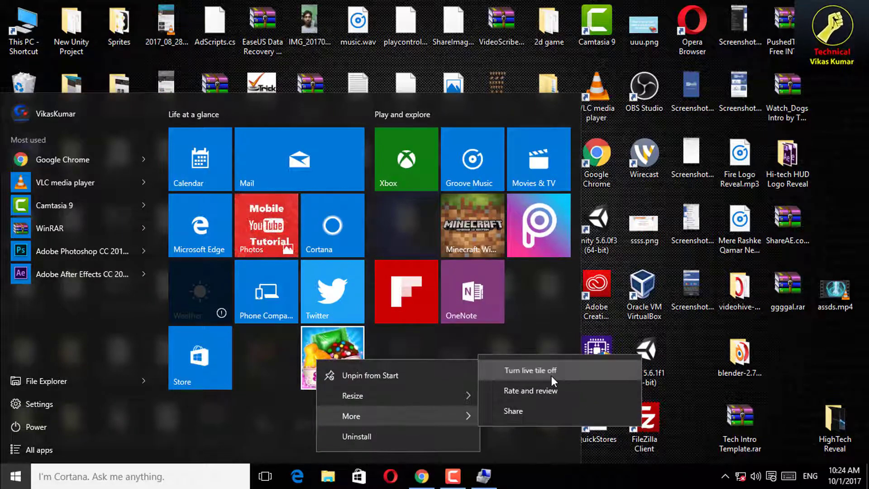
left_click(551, 375)
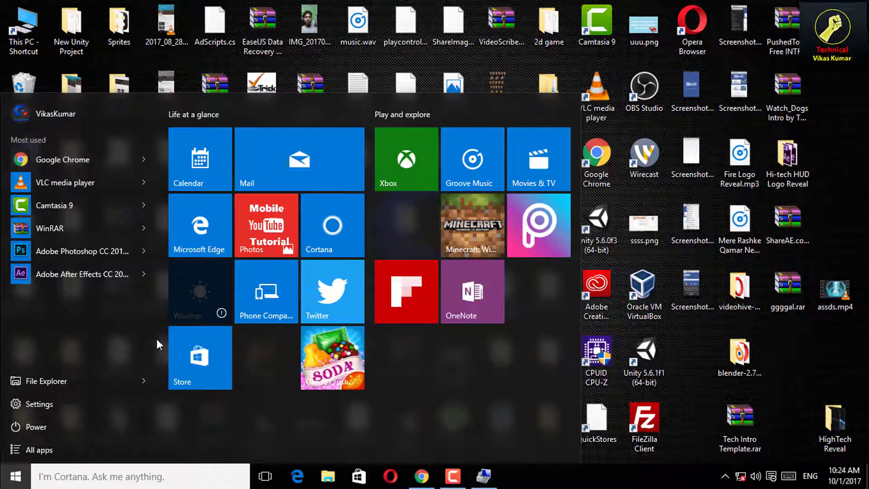
- Check the Mail tile's additional options and turn off the live tile for Microsoft Edge
right_click(362, 191)
mouse_move(393, 216)
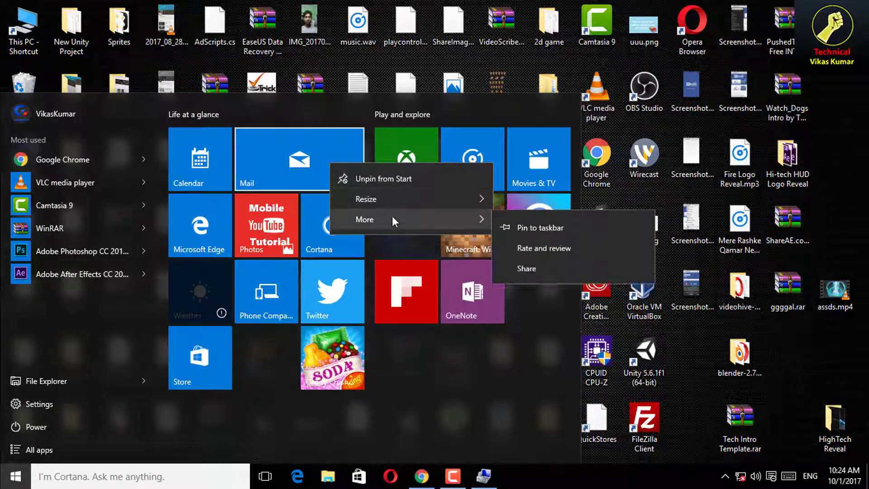
left_click(242, 255)
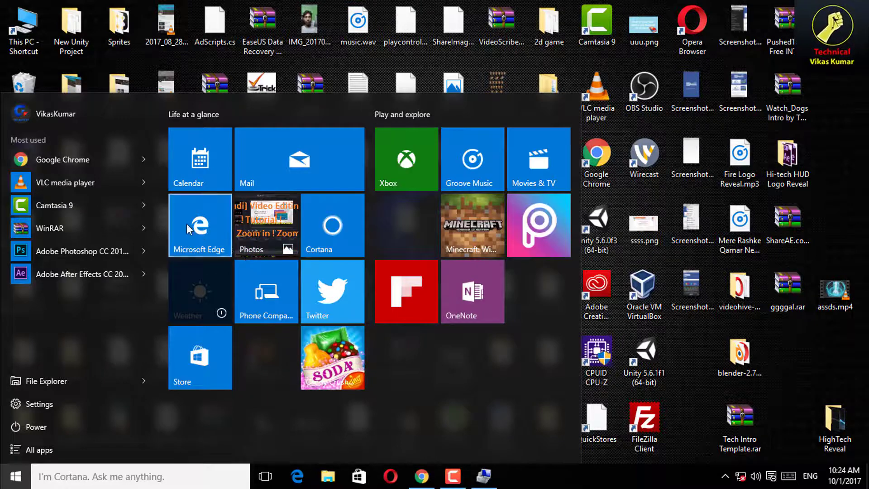
right_click(187, 223)
mouse_move(257, 278)
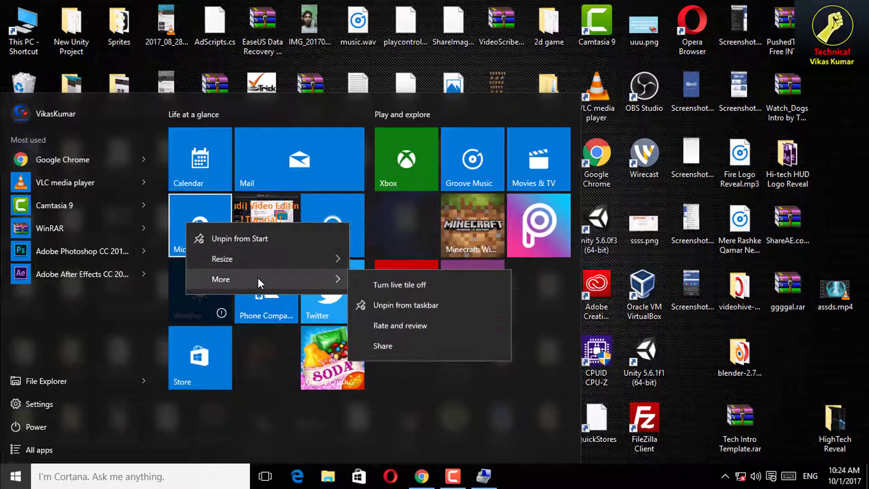
left_click(411, 284)
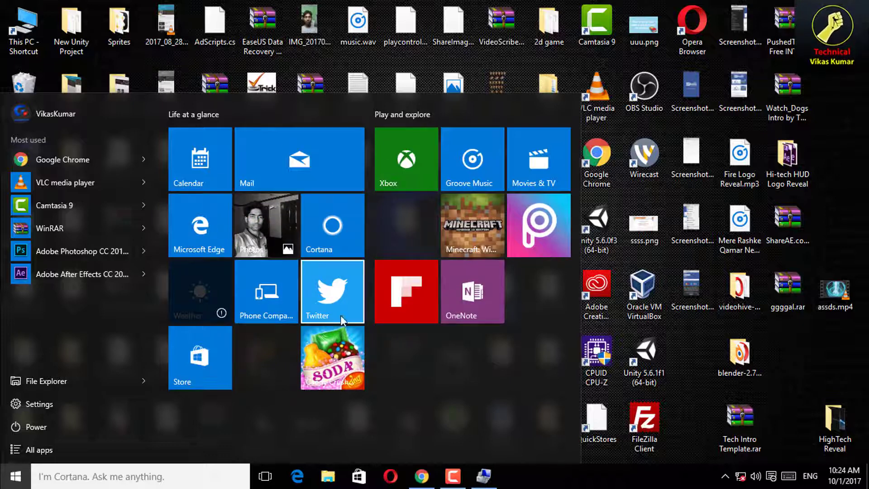
- Check the Store tile's live tile option and close the Start menu
right_click(206, 347)
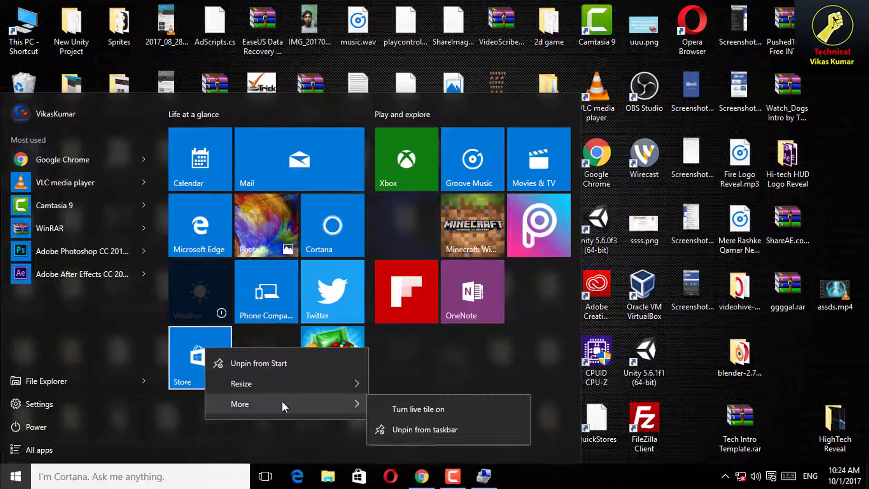
left_click(495, 379)
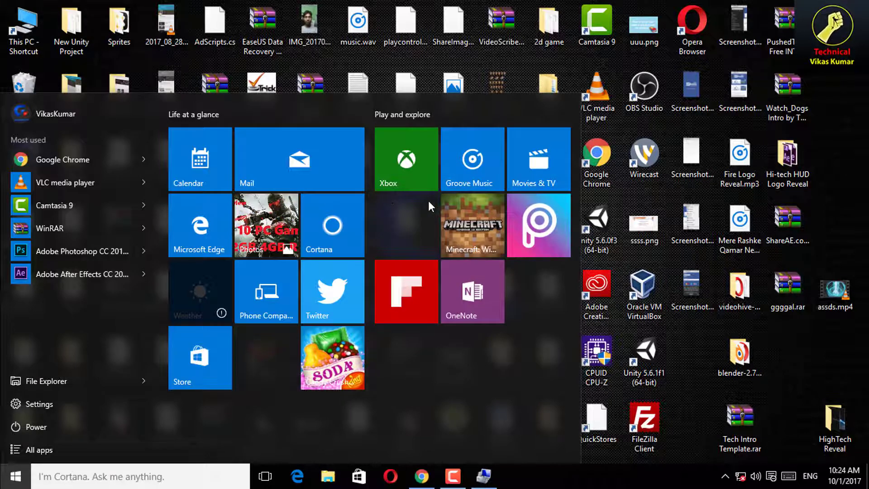
left_click(816, 132)
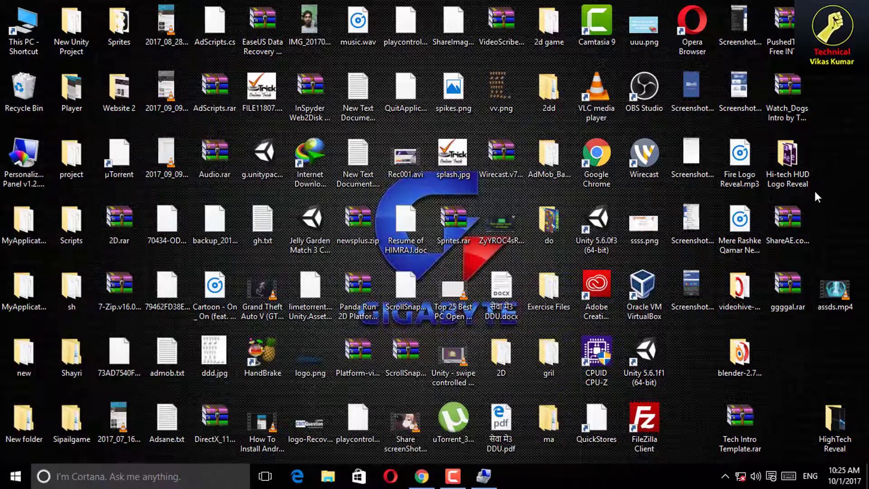
- Switch to Chrome to view the YouTube channel's videos page and return to the desktop
left_click(421, 476)
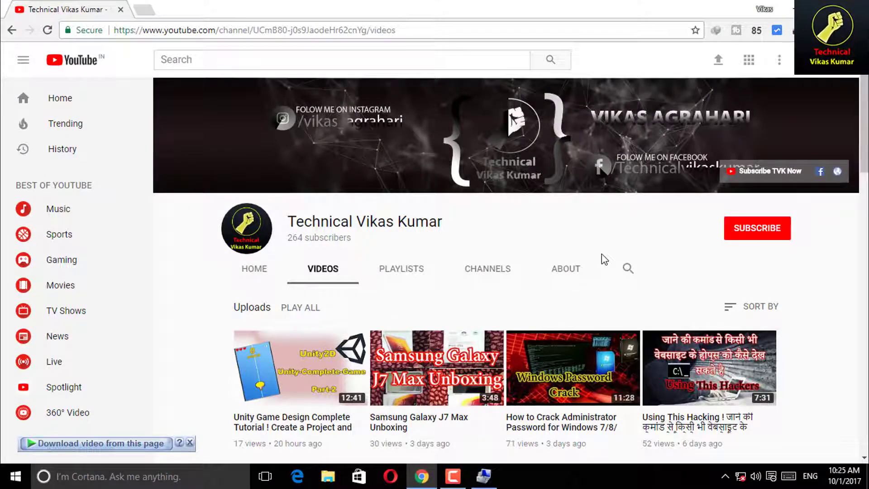
key("super+d")
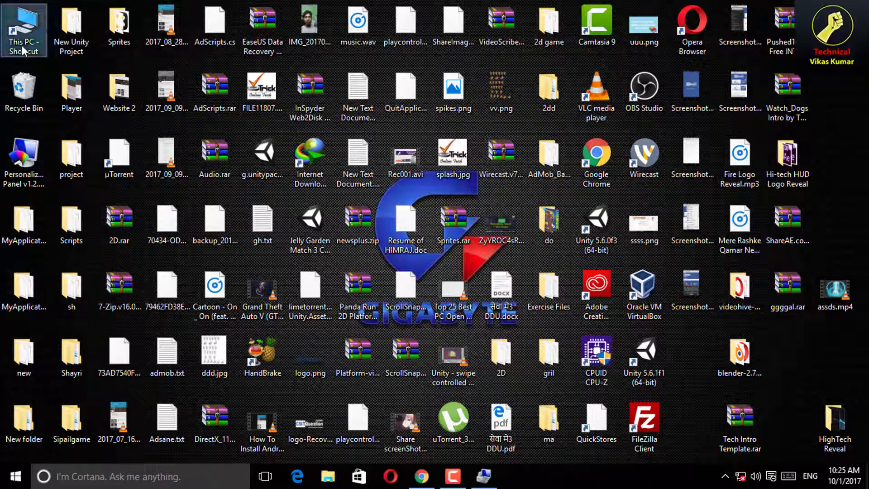
key("super+e")
left_click(849, 68)
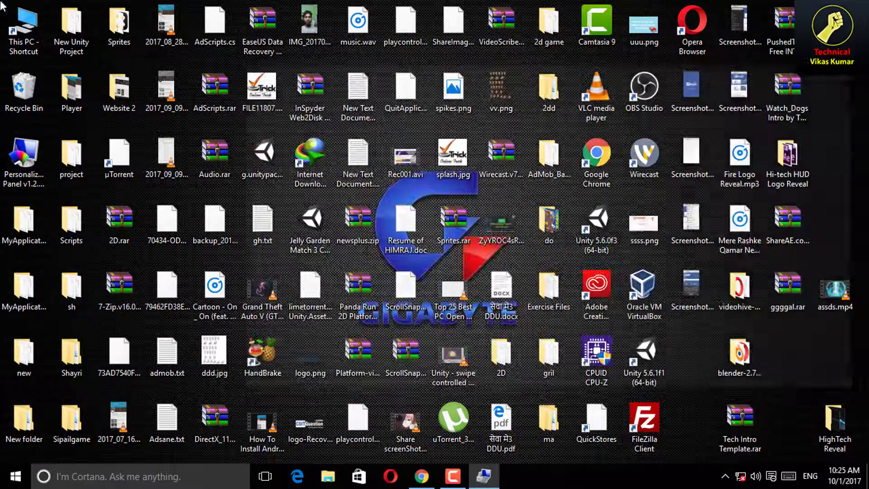
- Open Computer Management for This PC and display the Services list under Services and Applications
right_click(9, 30)
left_click(47, 83)
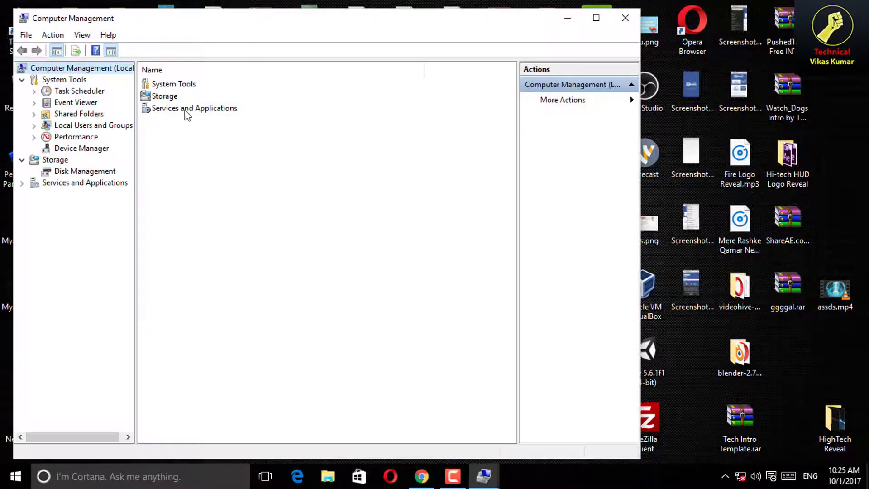
double_click(187, 108)
double_click(209, 84)
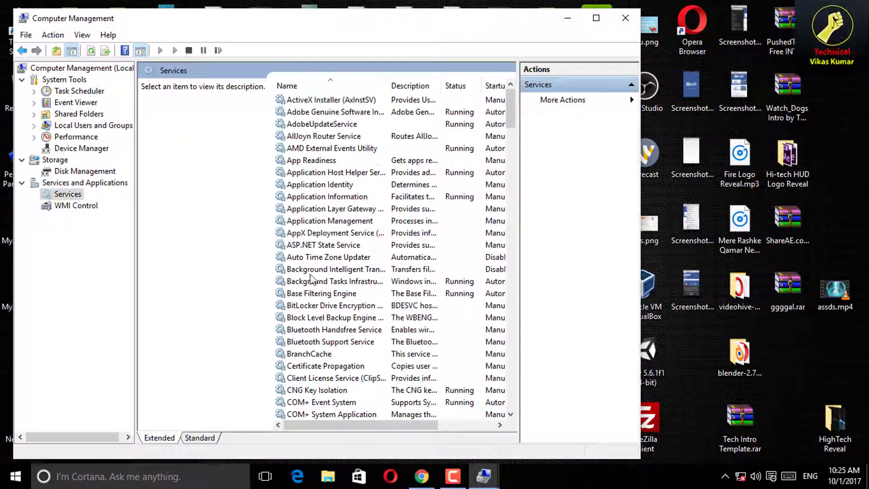
- Review the startup type options in the Background Intelligent Transfer Service properties and close them without changes
double_click(343, 269)
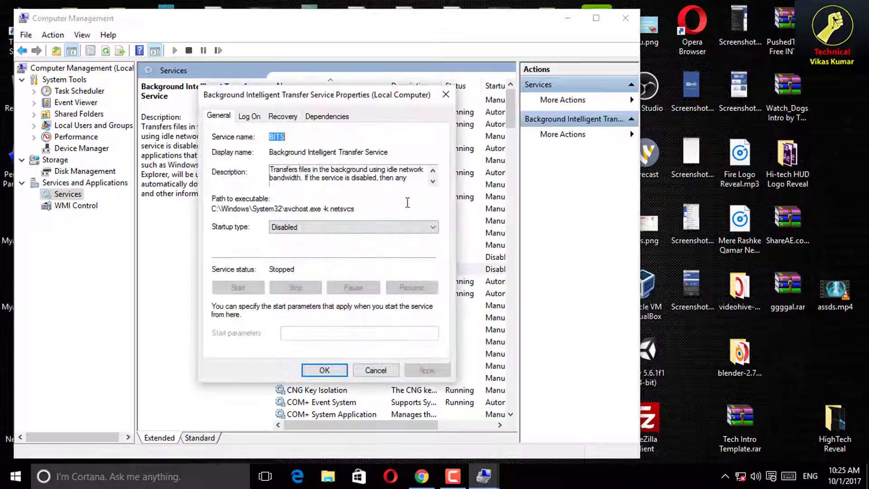
left_click(309, 226)
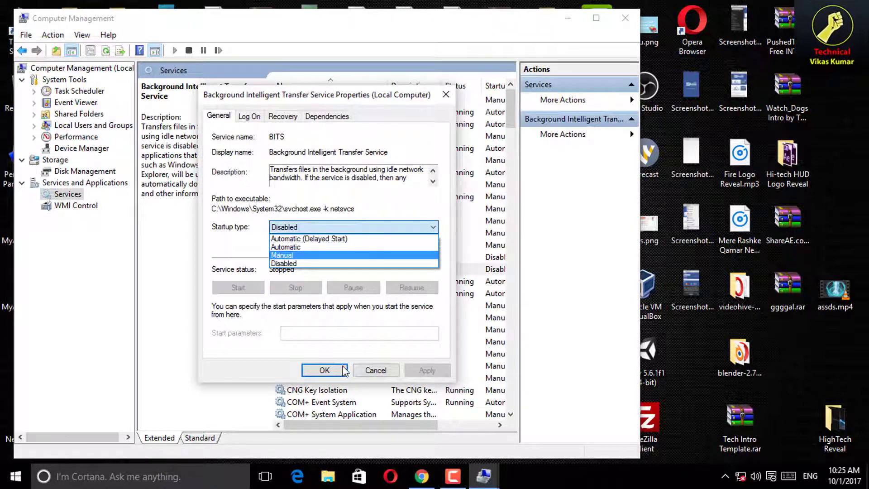
left_click(446, 95)
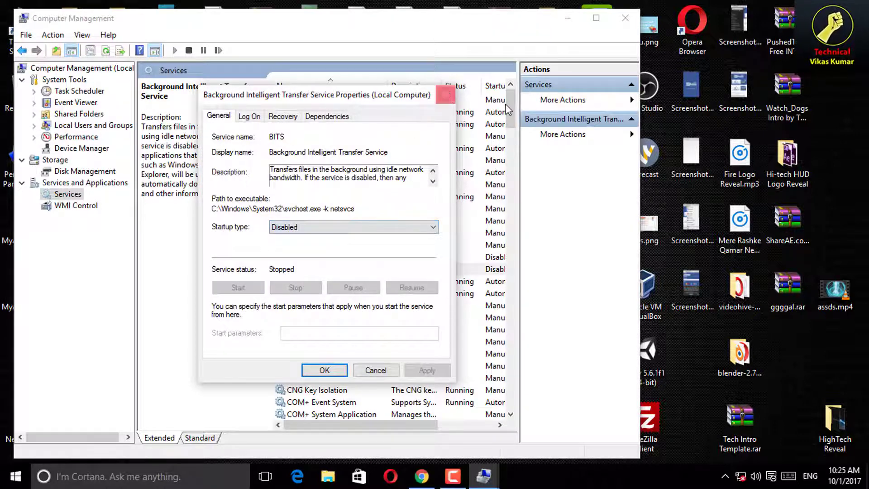
left_click(446, 94)
- Review the startup type options in the Windows Update service properties, then close the properties and Computer Management
left_click_drag(512, 103, 484, 431)
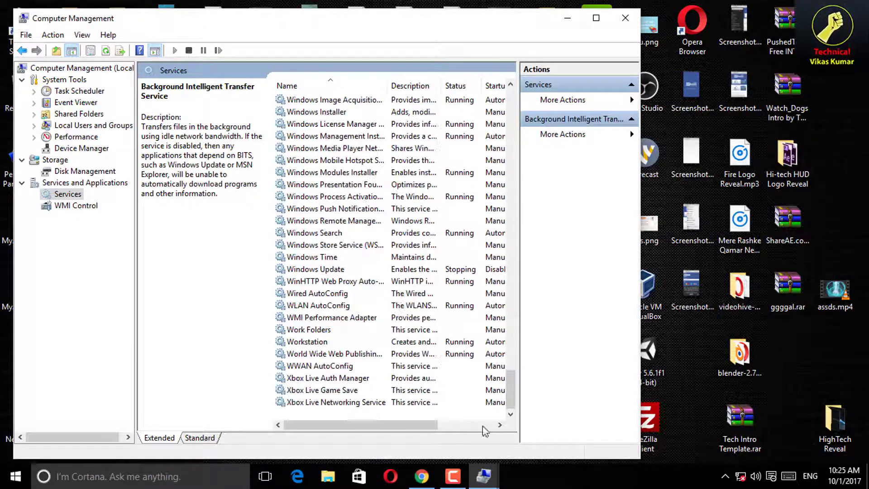
double_click(317, 269)
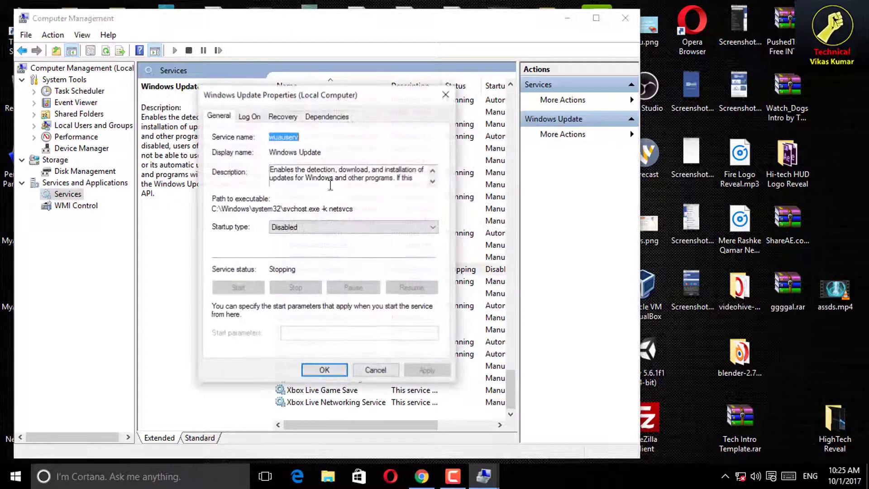
left_click(298, 227)
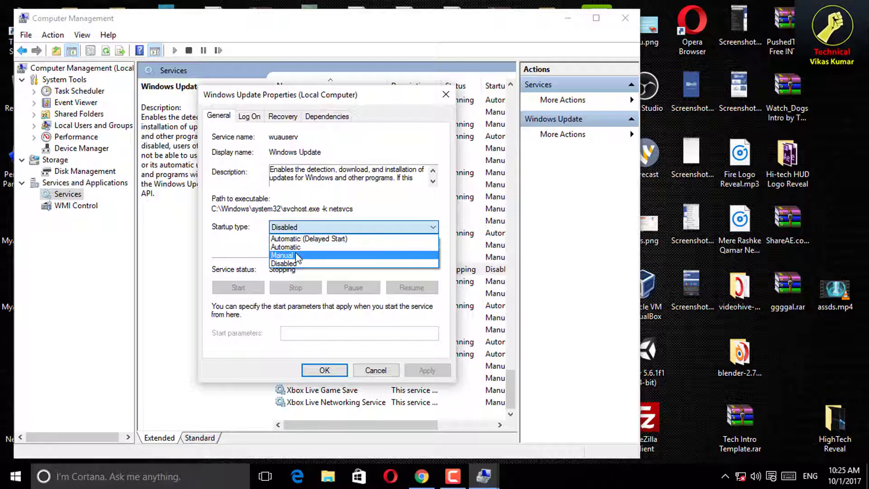
left_click(445, 96)
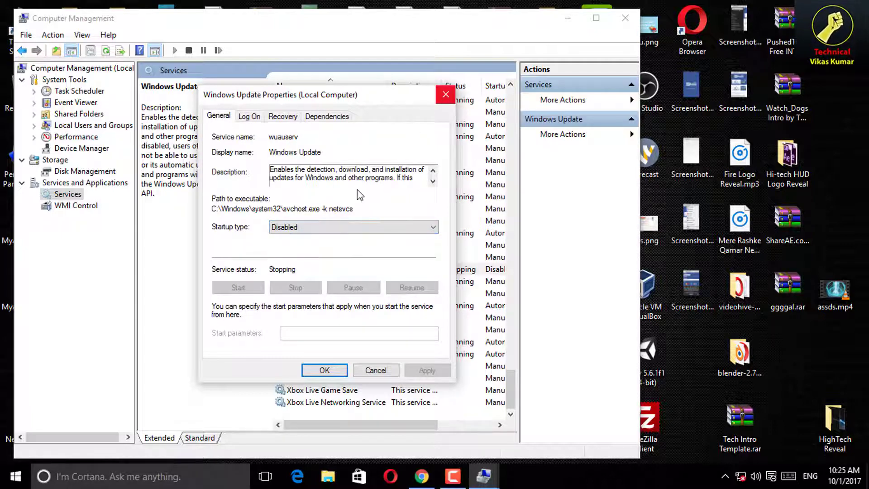
left_click(445, 95)
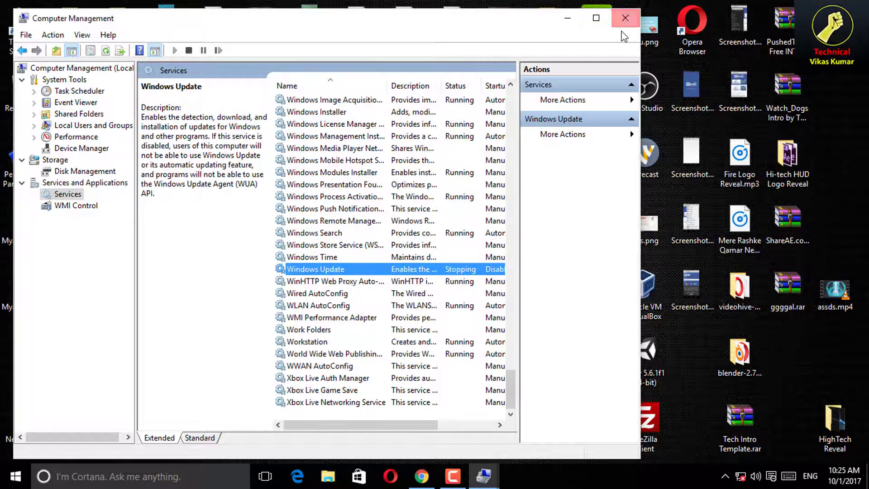
left_click(625, 19)
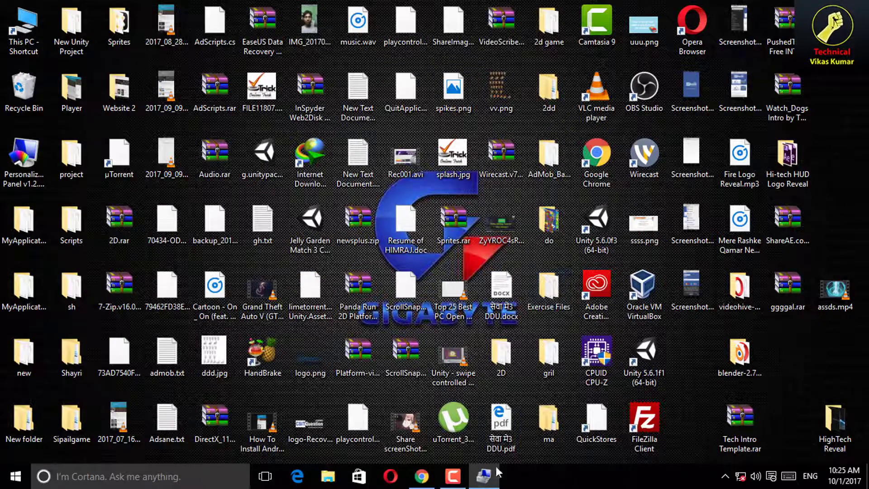
mouse_move(434, 482)
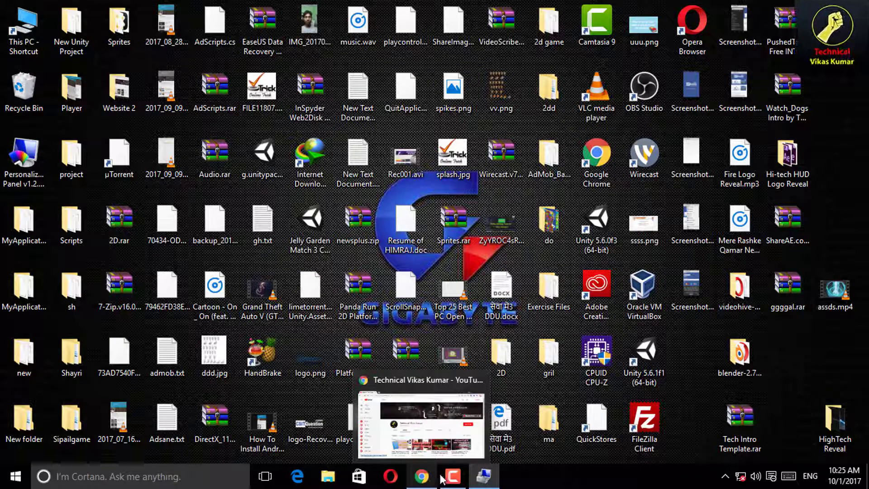
mouse_move(749, 482)
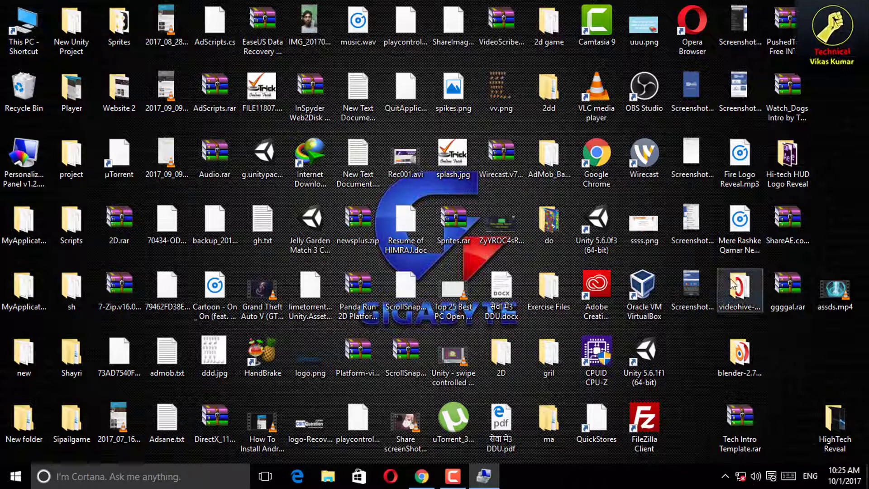
double_click(19, 32)
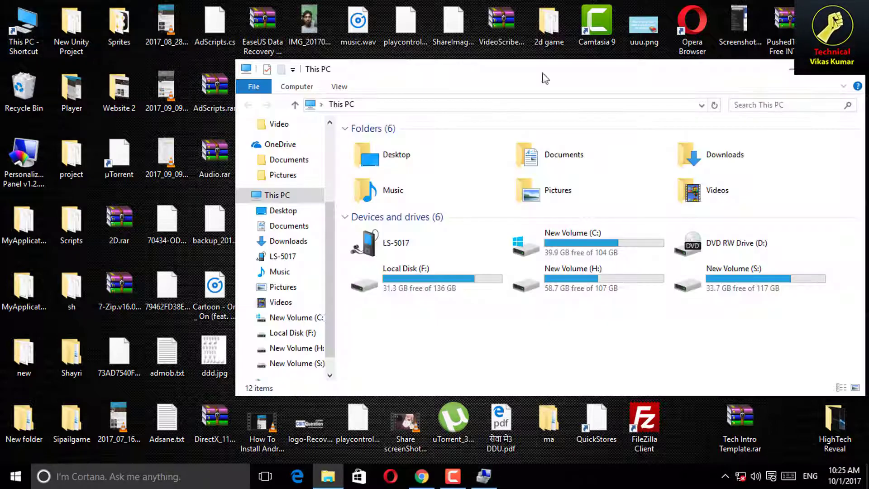
left_click(839, 72)
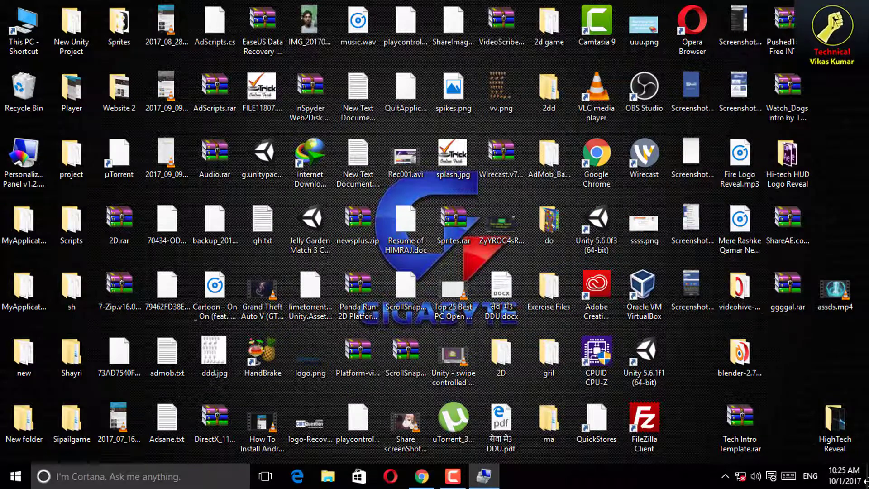
left_click(450, 481)
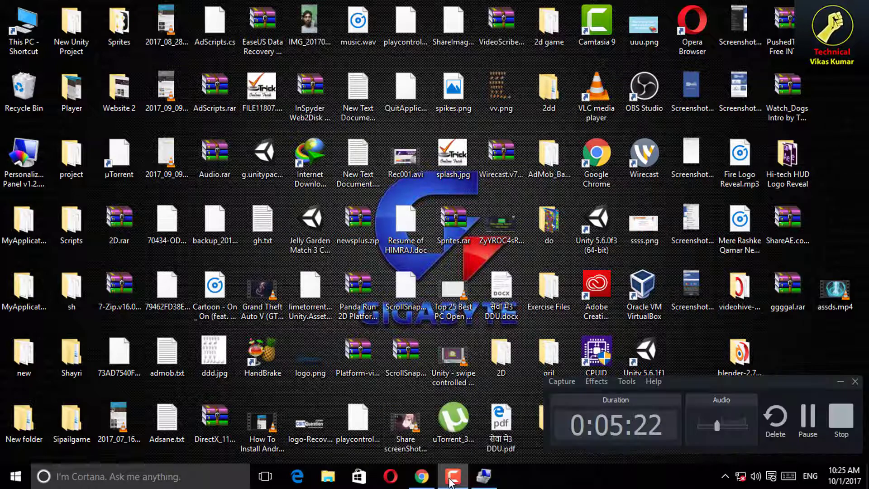